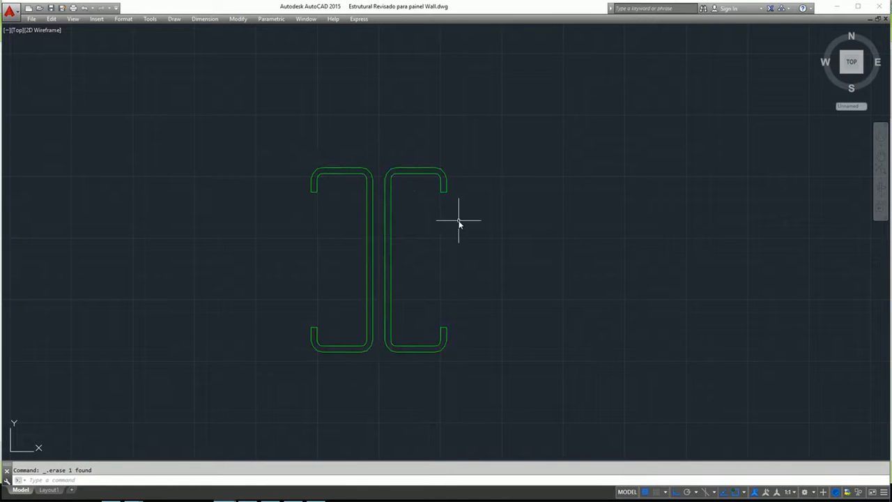
# Convert both C-profile outlines into regions
pyautogui.write('REGION')
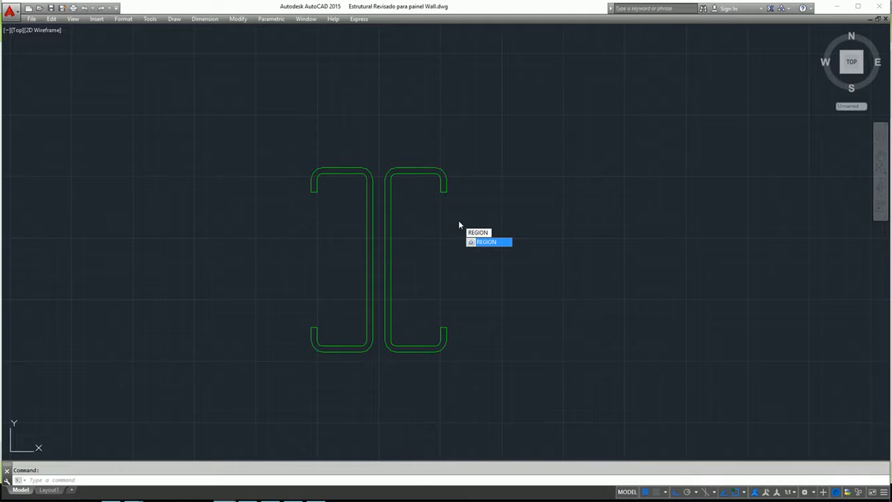
pyautogui.press('Return')
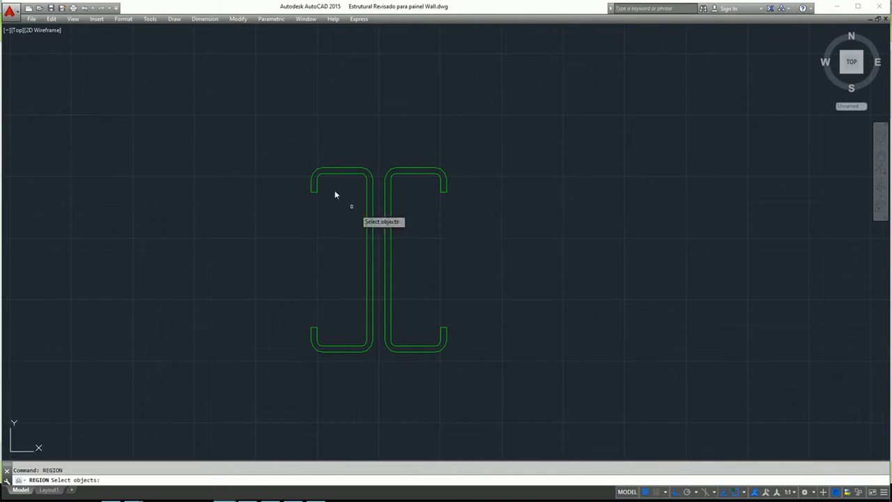
pyautogui.click(270, 121)
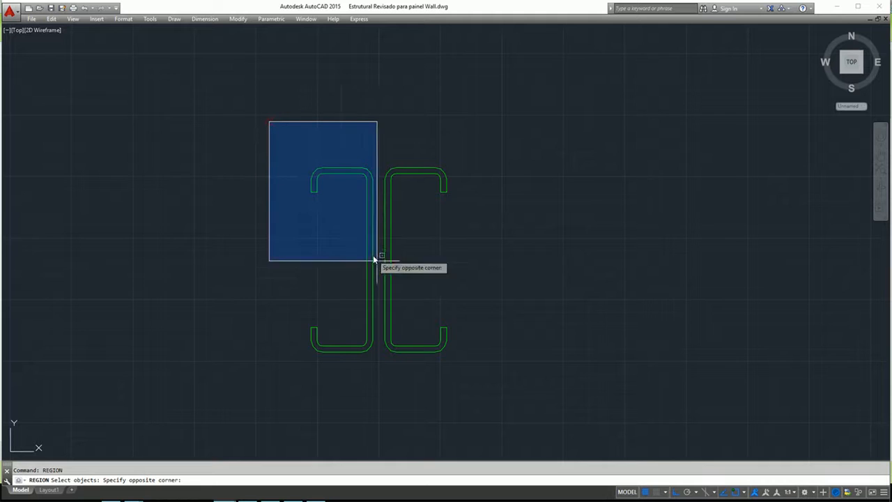
pyautogui.click(523, 408)
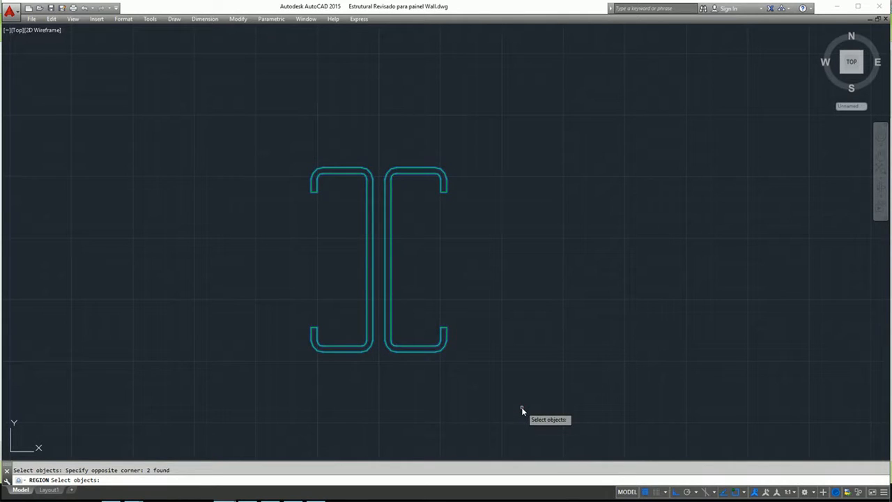
pyautogui.press('Return')
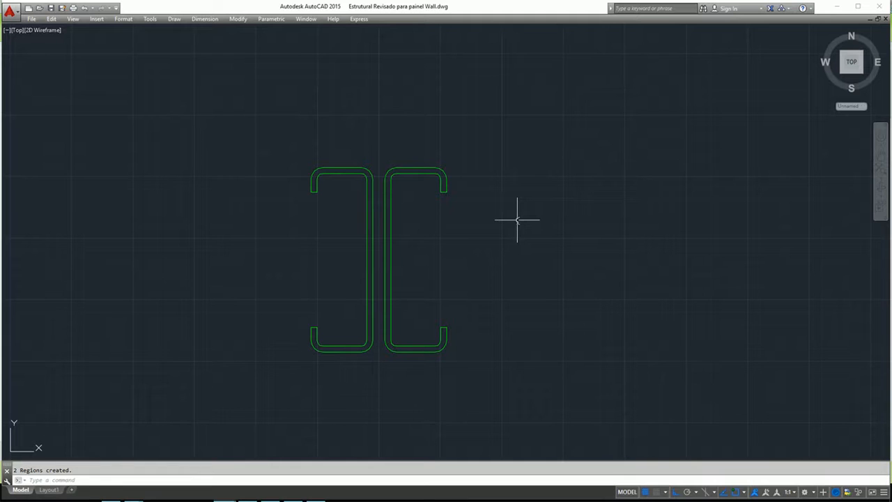
# Draw a horizontal polyline from outside the left profile to the near face of the right profile's web at mid-height
pyautogui.write('PL')
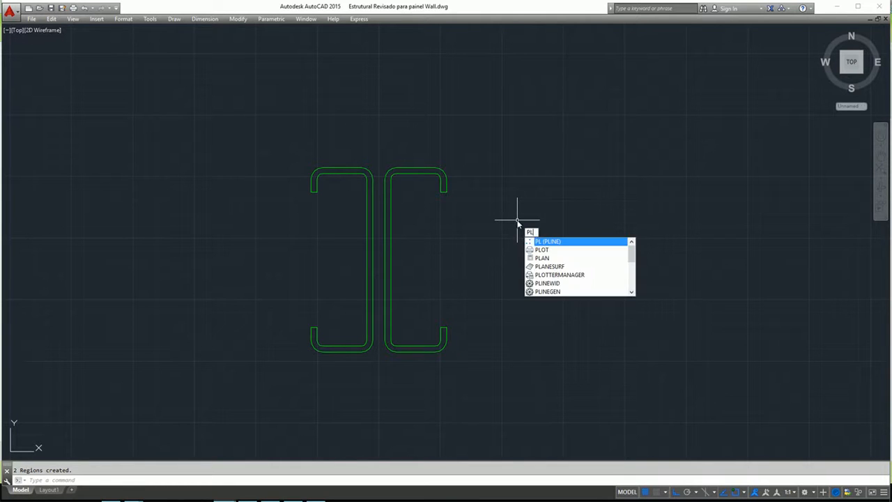
pyautogui.press('Return')
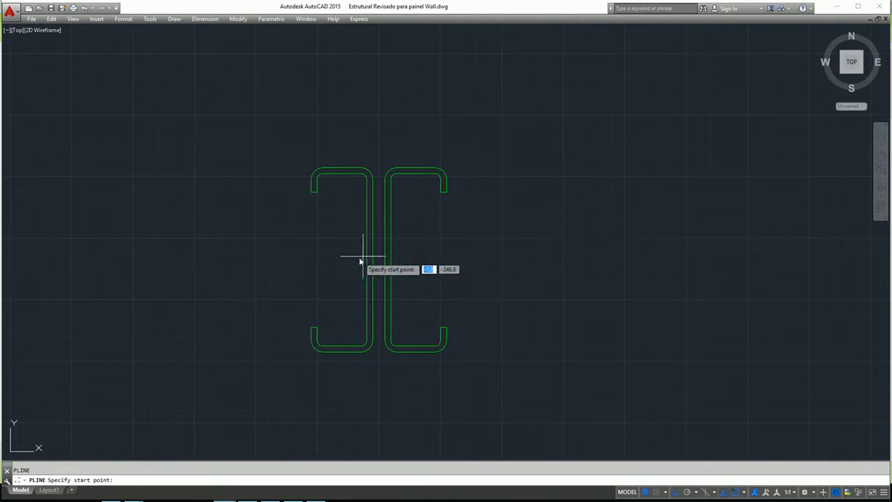
pyautogui.click(296, 260)
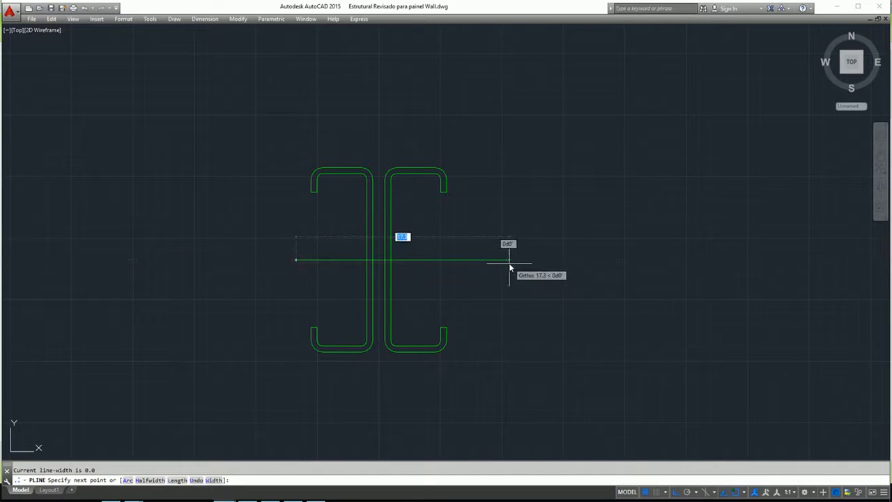
pyautogui.click(385, 260)
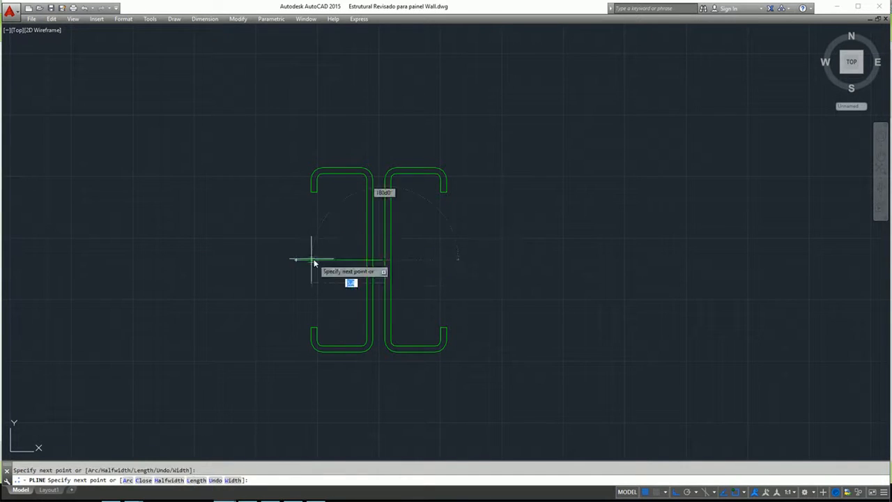
pyautogui.press('Return')
# Stretch the polyline's outer end to the left profile's web so the line spans only the gap between the profiles
pyautogui.click(310, 260)
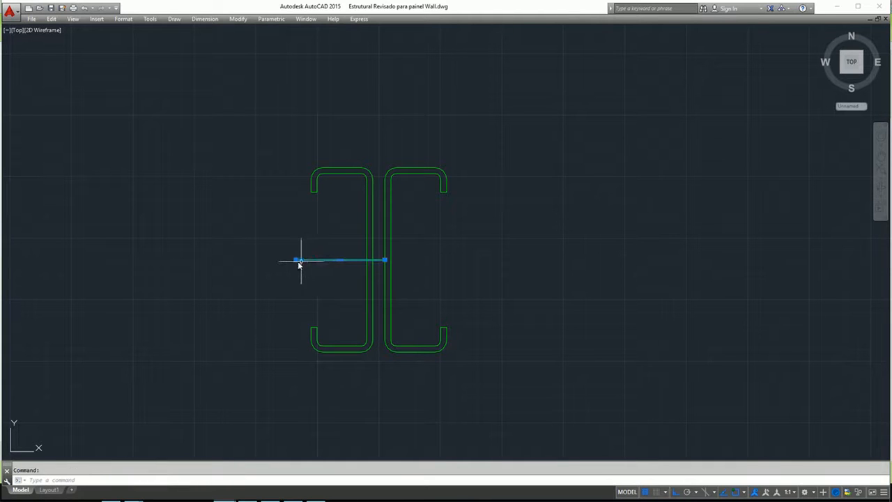
pyautogui.click(296, 260)
pyautogui.click(373, 260)
pyautogui.press('Escape')
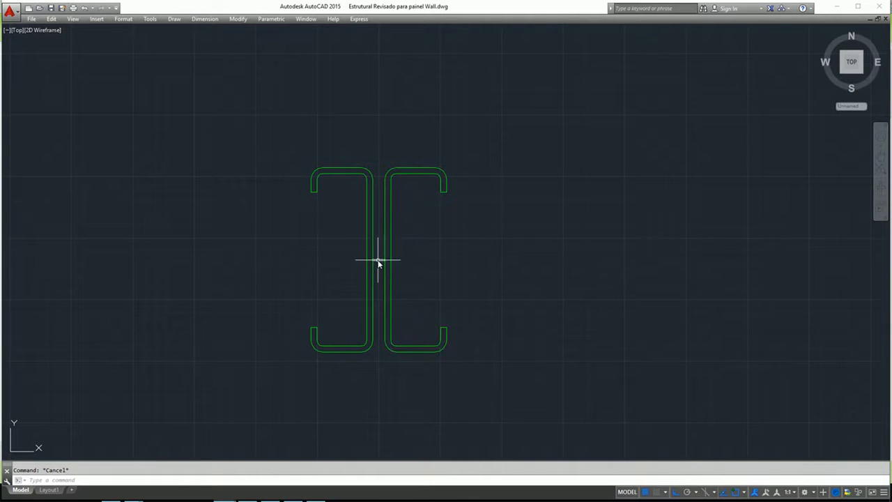
# Turn ortho off and place the UCS origin at the midpoint of the short connecting line, with the X-axis horizontal
pyautogui.scroll(2, 380, 262)
pyautogui.scroll(-4, 507, 236)
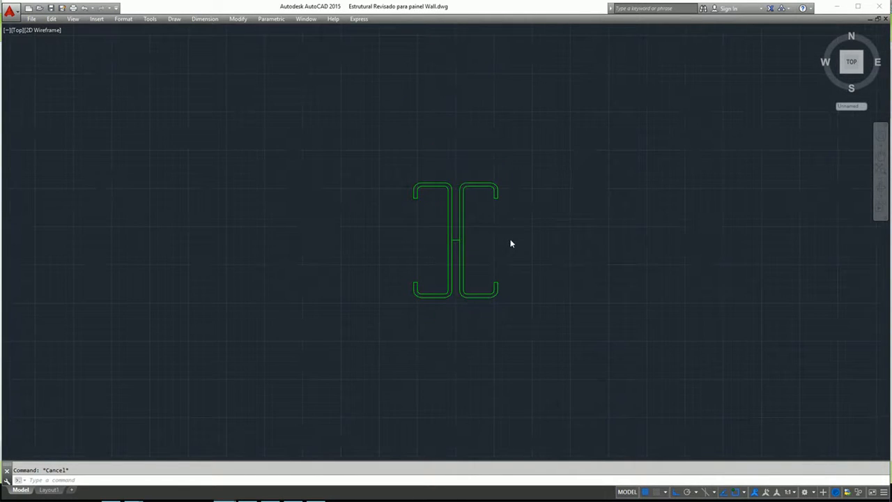
pyautogui.scroll(2, 510, 243)
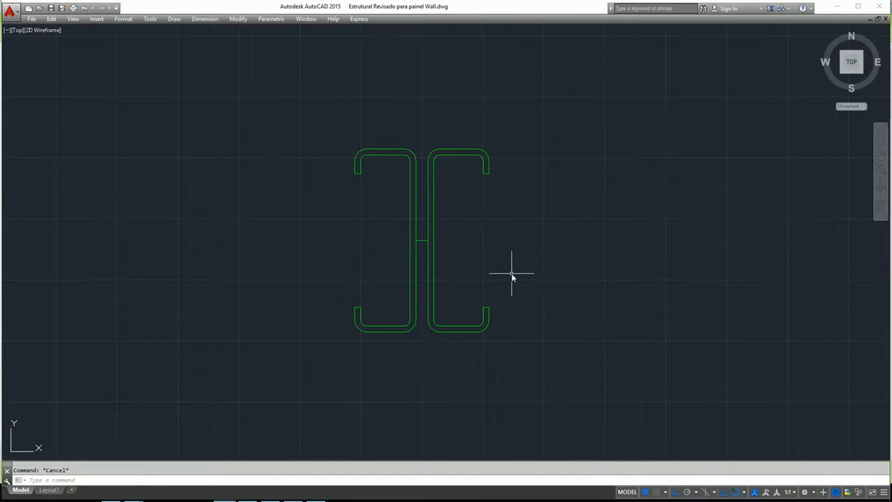
pyautogui.write('ucs')
pyautogui.press('Return')
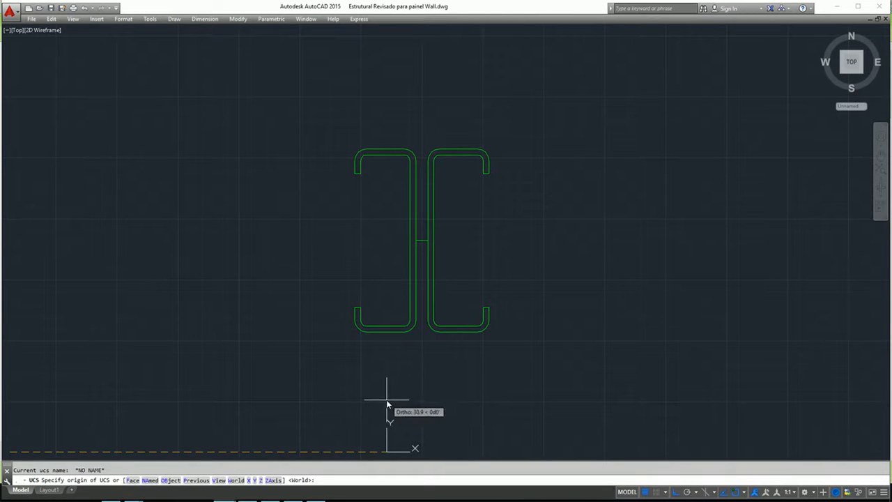
pyautogui.press('F8')
pyautogui.scroll(4, 464, 234)
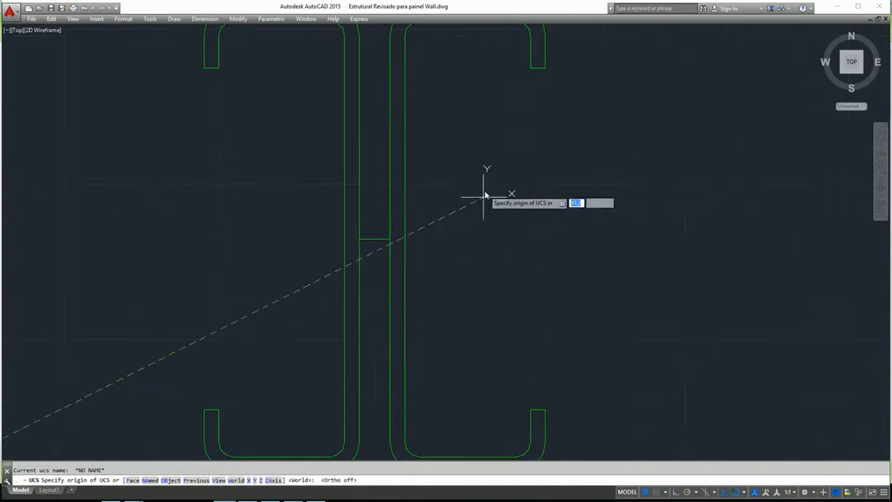
pyautogui.scroll(-2, 474, 194)
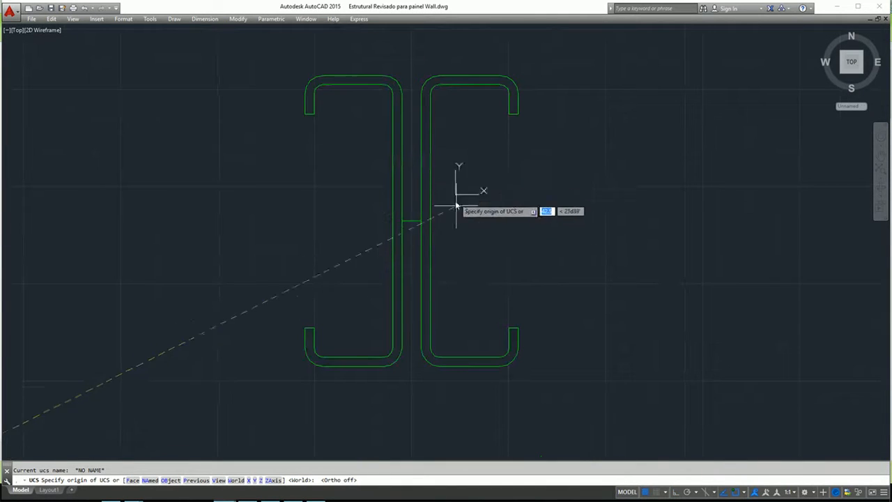
pyautogui.click(412, 222)
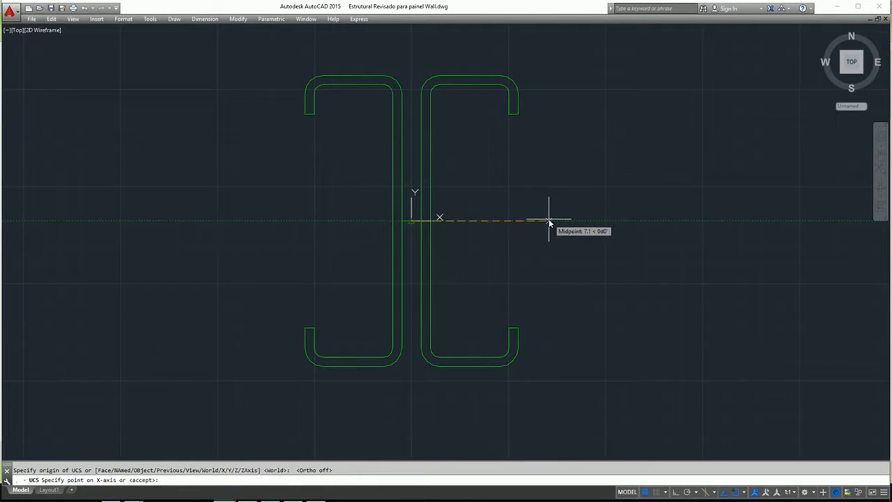
pyautogui.click(549, 222)
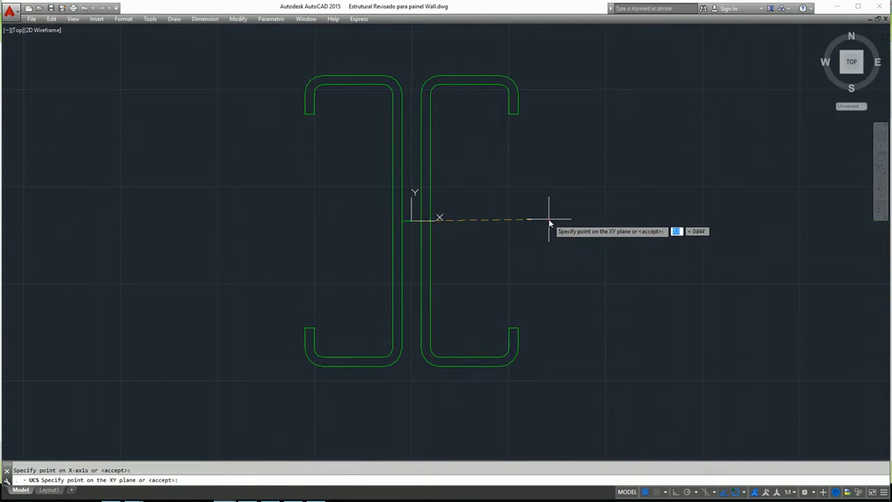
pyautogui.press('Return')
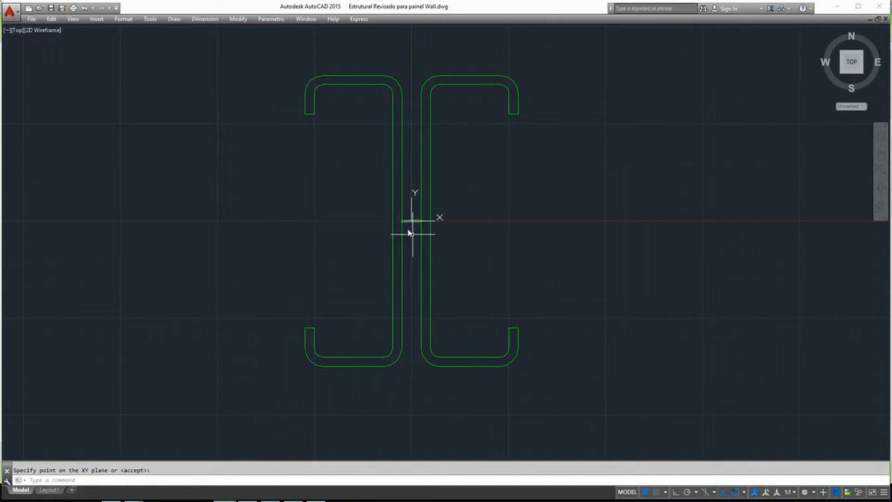
# Run MASSPROP on both profile regions to list the geometric properties of the combined section
pyautogui.scroll(-4, 412, 231)
pyautogui.scroll(4, 459, 225)
pyautogui.scroll(4, 426, 236)
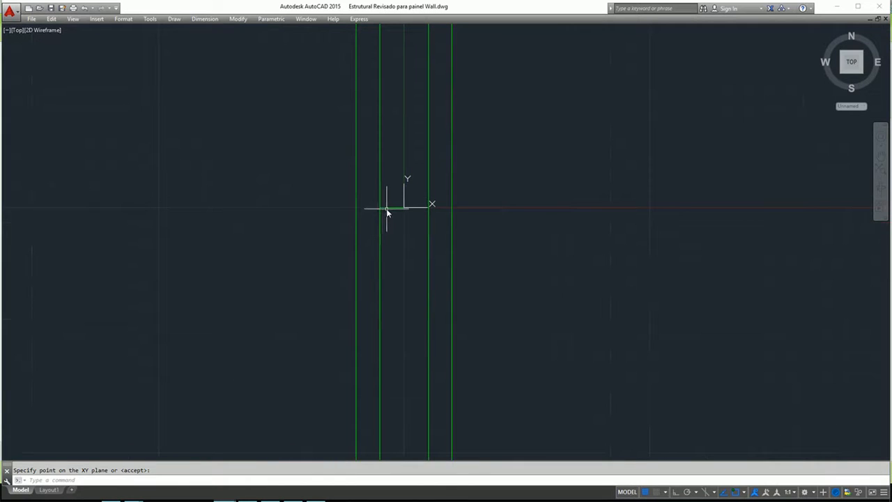
pyautogui.scroll(-5, 382, 183)
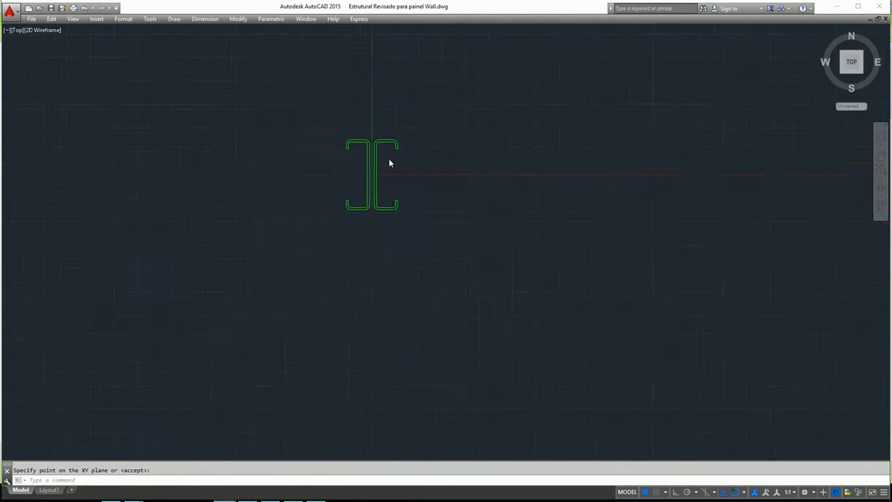
pyautogui.scroll(2, 388, 163)
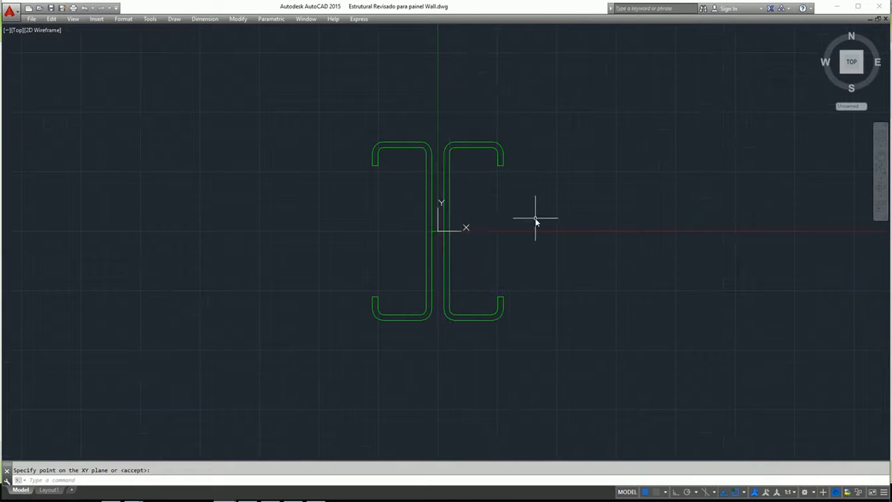
pyautogui.write('MASSP')
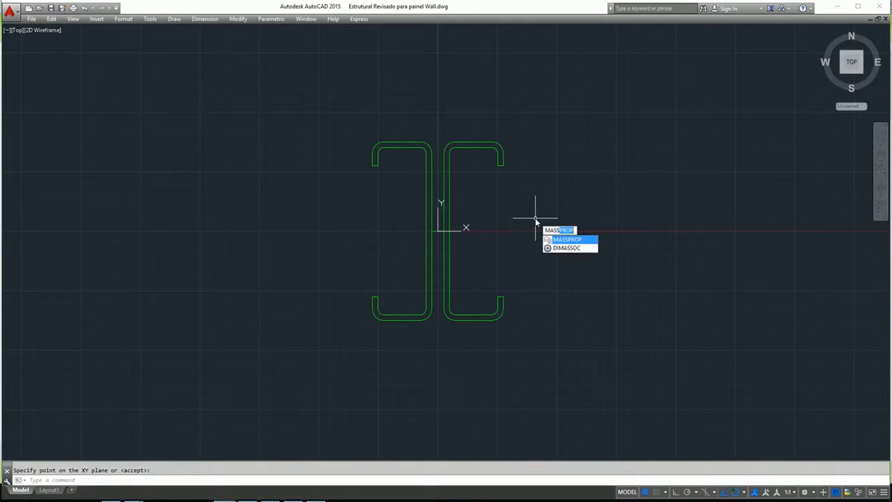
pyautogui.write('ROP')
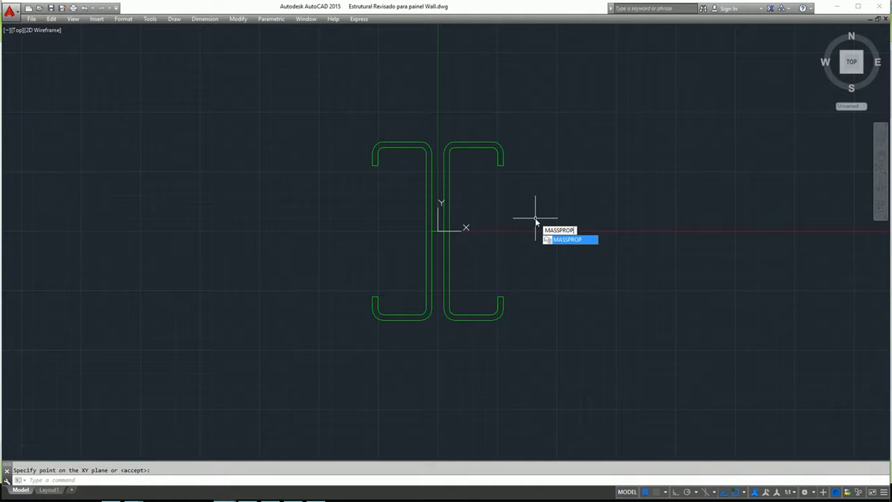
pyautogui.press('Return')
pyautogui.click(292, 78)
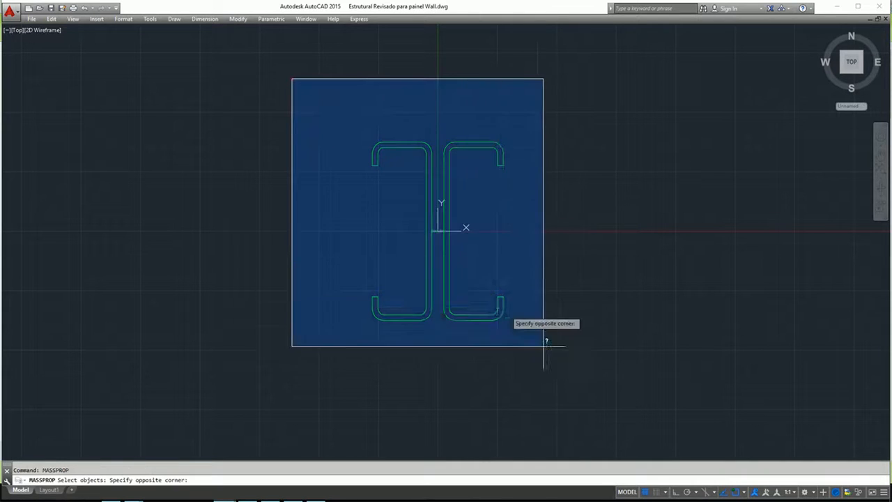
pyautogui.click(544, 345)
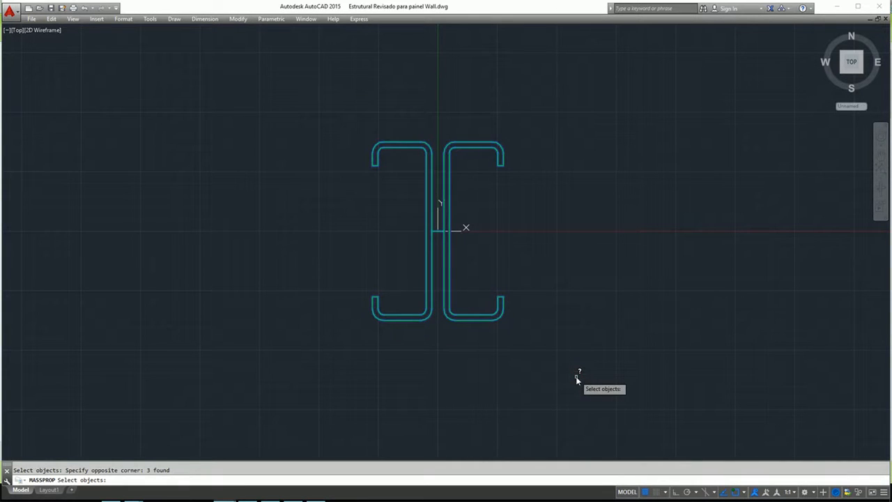
pyautogui.press('Return')
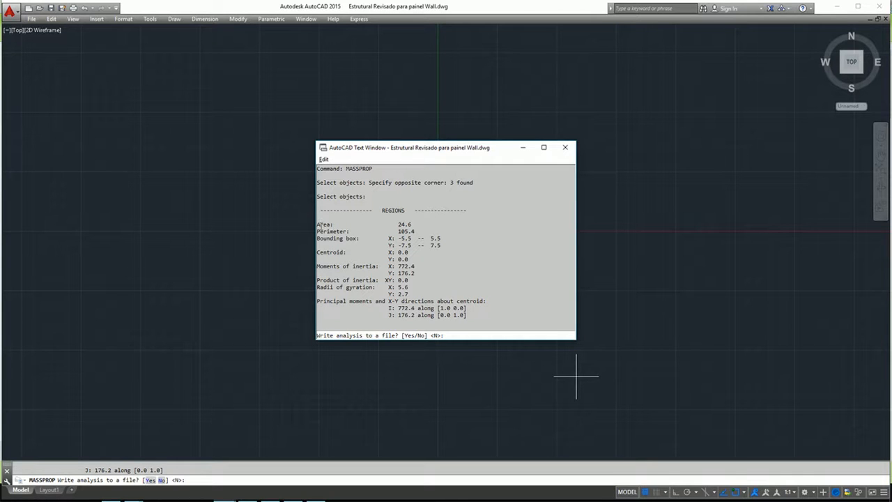
# Examine the area, perimeter and centroid in the mass properties report, moving the report window clear of the profiles
pyautogui.doubleClick(400, 224)
pyautogui.moveTo(494, 152); pyautogui.dragTo(473, 119)
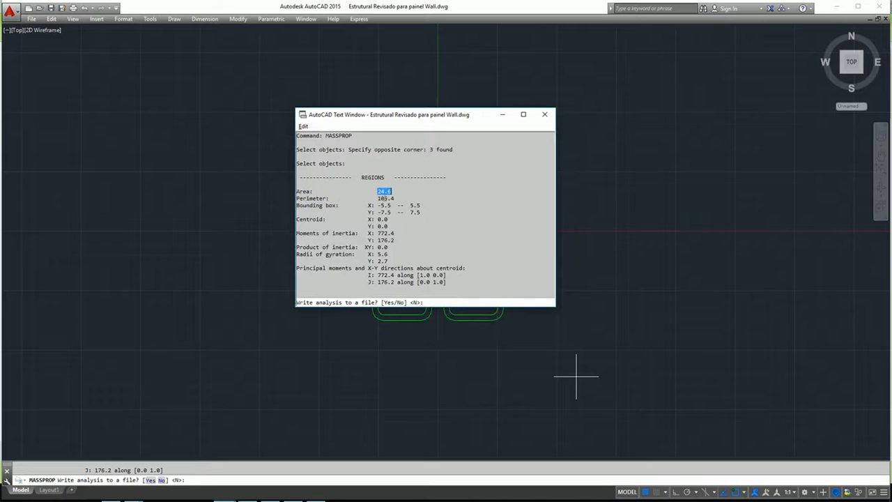
pyautogui.moveTo(372, 198); pyautogui.dragTo(395, 198)
pyautogui.moveTo(365, 219); pyautogui.dragTo(389, 219)
pyautogui.click(390, 219)
pyautogui.moveTo(368, 219)
pyautogui.mouseDown()
pyautogui.moveTo(389, 220)
pyautogui.moveTo(368, 227)
pyautogui.mouseUp()
pyautogui.moveTo(492, 115); pyautogui.dragTo(290, 132)
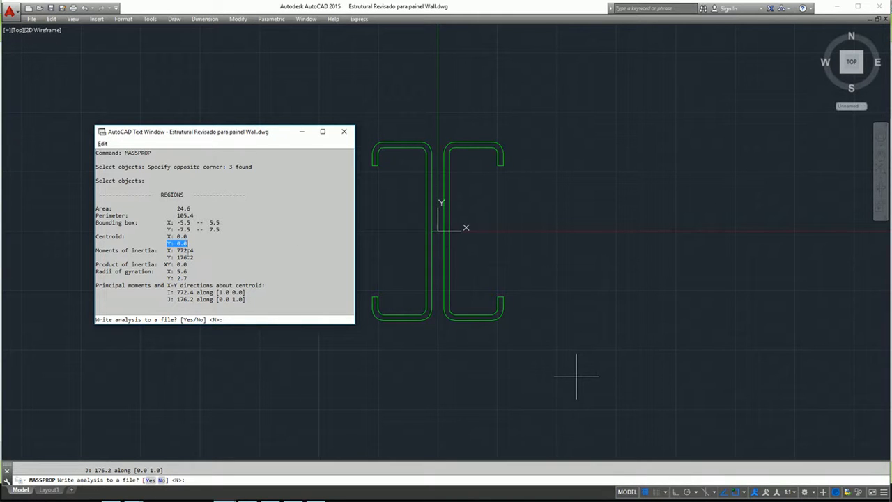
# Examine the moments of inertia and radii of gyration in the report, and recheck the area and perimeter
pyautogui.moveTo(166, 250); pyautogui.dragTo(193, 250)
pyautogui.moveTo(163, 257); pyautogui.dragTo(207, 257)
pyautogui.moveTo(163, 272); pyautogui.dragTo(214, 278)
pyautogui.moveTo(168, 249); pyautogui.dragTo(195, 257)
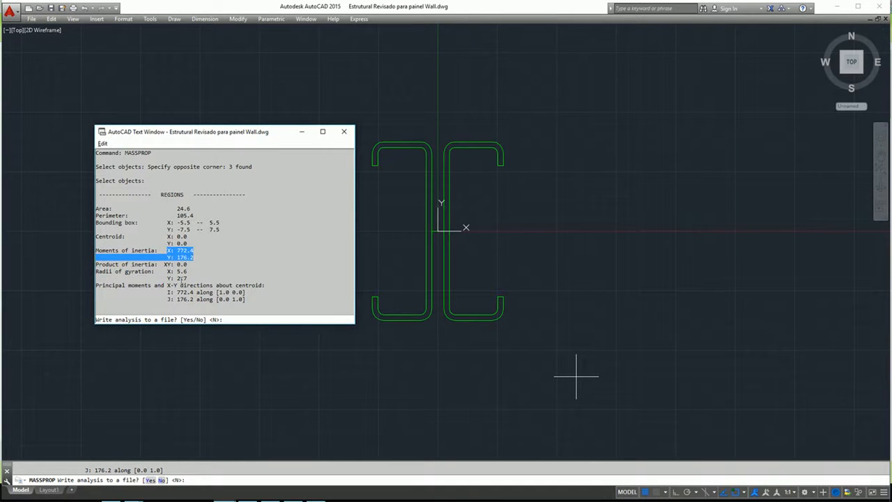
pyautogui.moveTo(162, 272); pyautogui.dragTo(186, 278)
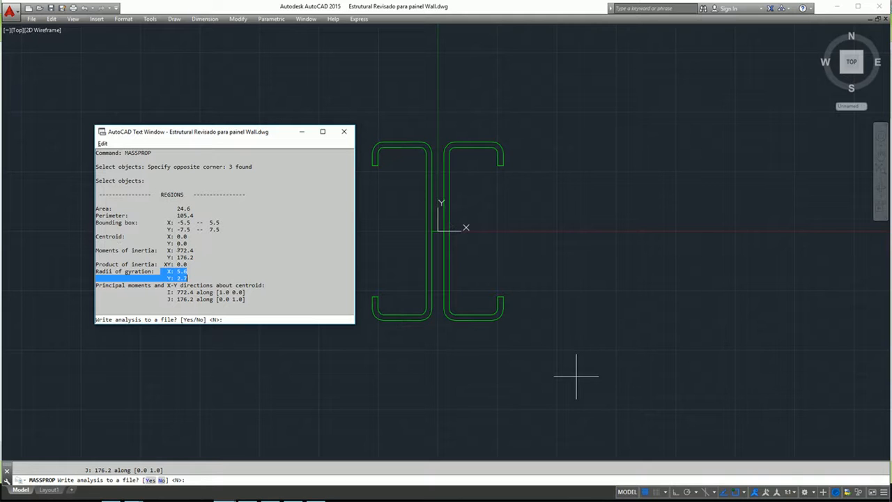
pyautogui.moveTo(165, 248); pyautogui.dragTo(197, 258)
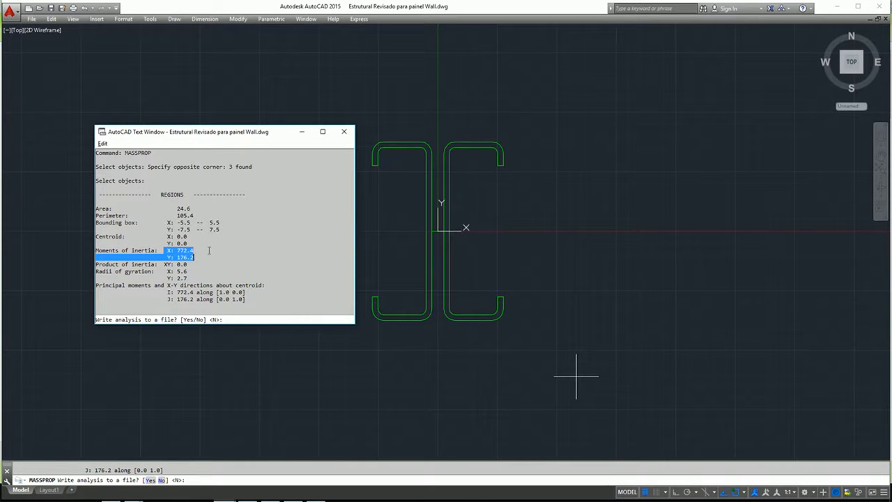
pyautogui.doubleClick(178, 208)
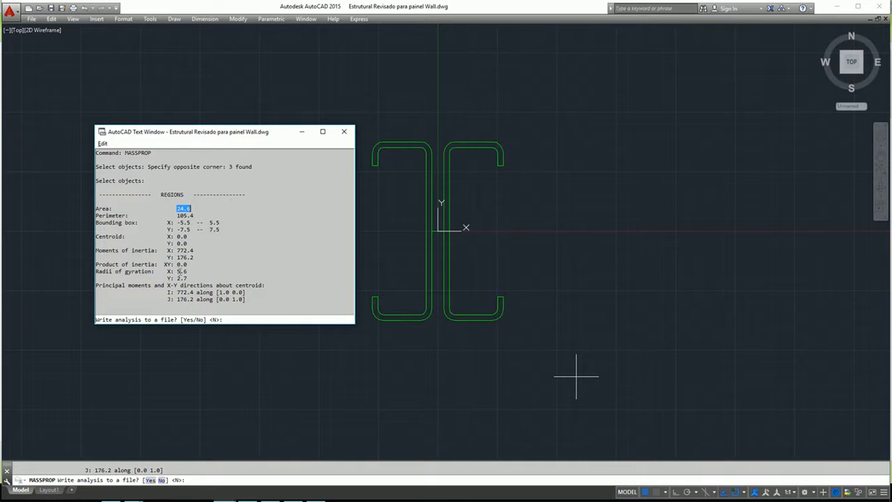
pyautogui.moveTo(174, 215); pyautogui.dragTo(194, 215)
# Switch to the Aula 01 presentation in PowerPoint
pyautogui.hotkey('alt', 'Tab')
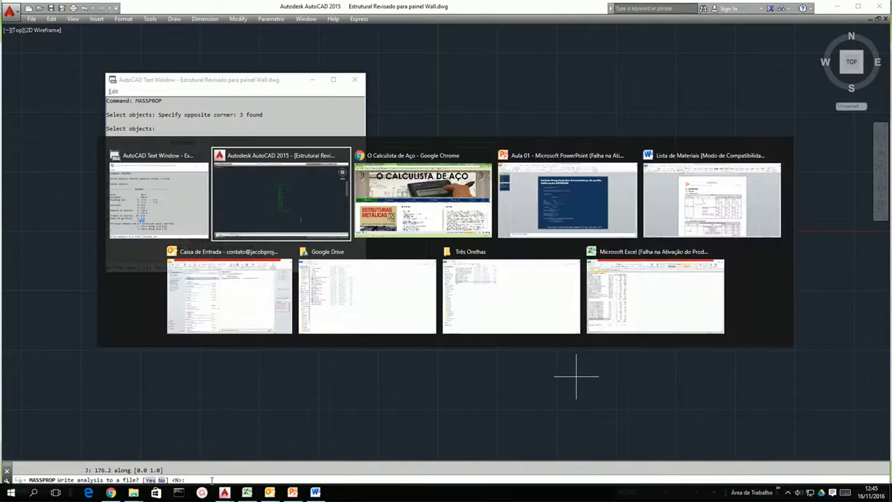
pyautogui.press('Tab')
pyautogui.press('Tab')
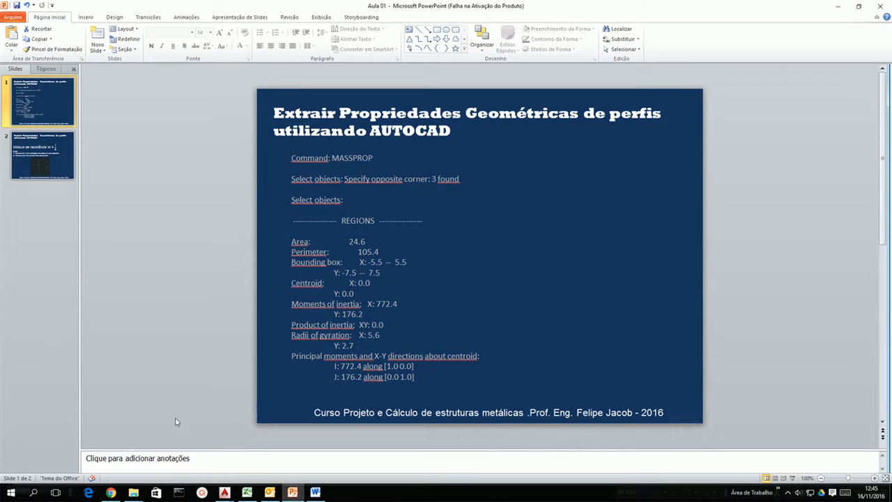
# Examine the section modulus formula W = I/d on the presentation's second slide, highlighting its name and the symbol W
pyautogui.scroll(-1, 239, 245)
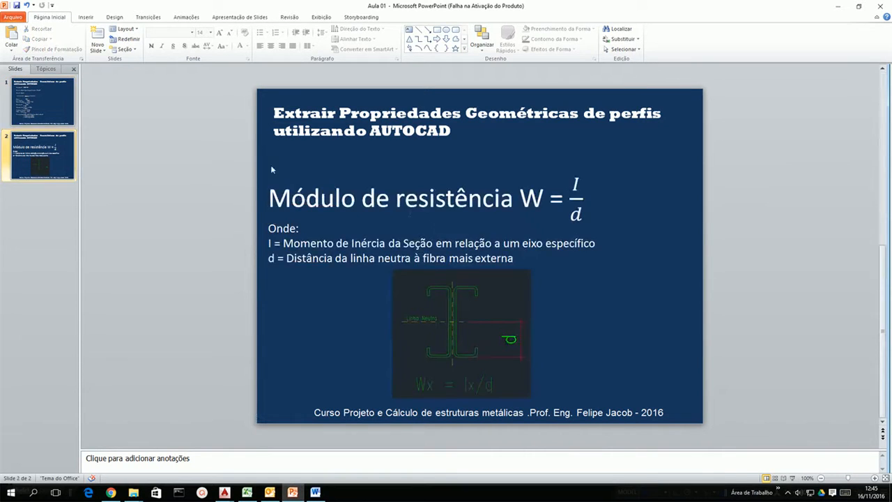
pyautogui.moveTo(269, 198)
pyautogui.mouseDown()
pyautogui.moveTo(534, 202)
pyautogui.moveTo(514, 203)
pyautogui.mouseUp()
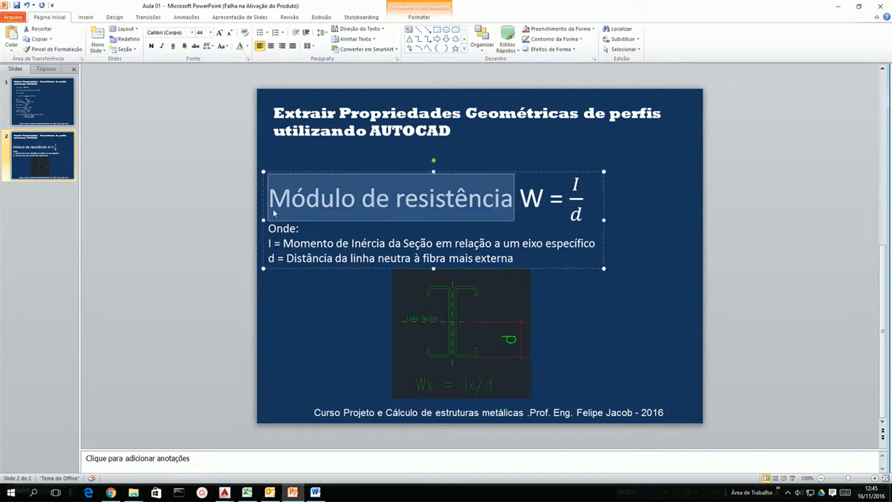
pyautogui.click(516, 213)
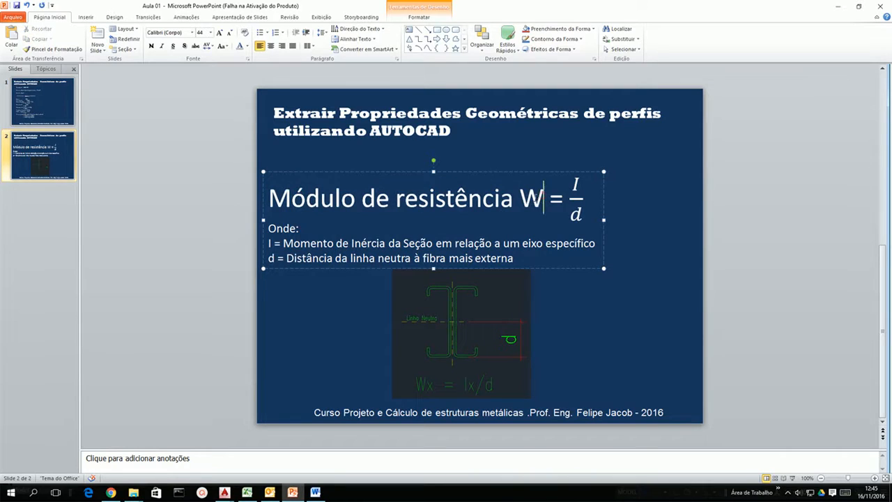
pyautogui.moveTo(544, 198); pyautogui.dragTo(519, 199)
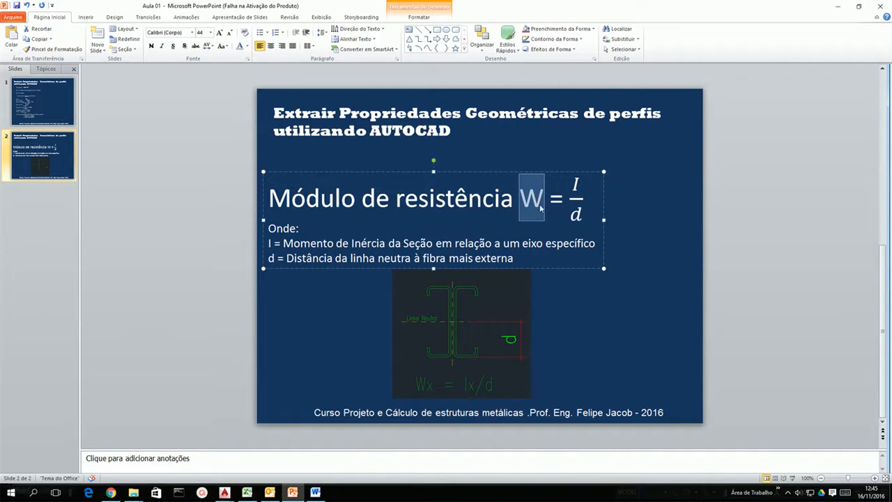
pyautogui.click(662, 205)
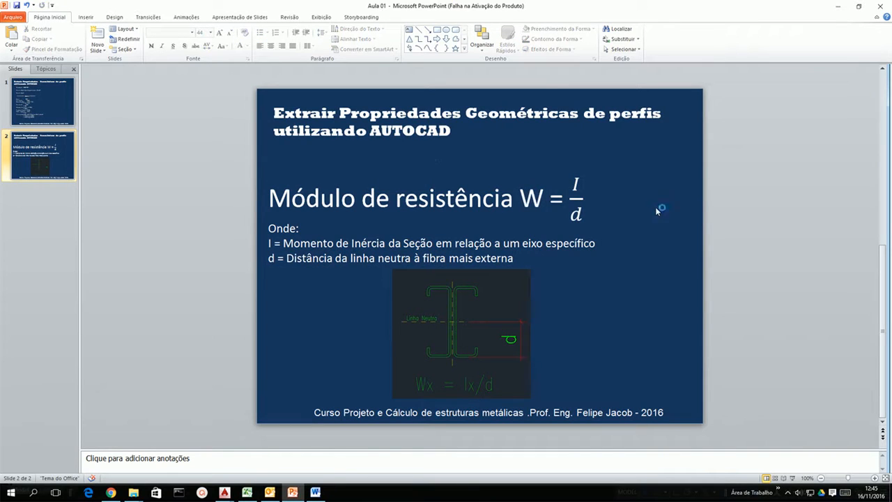
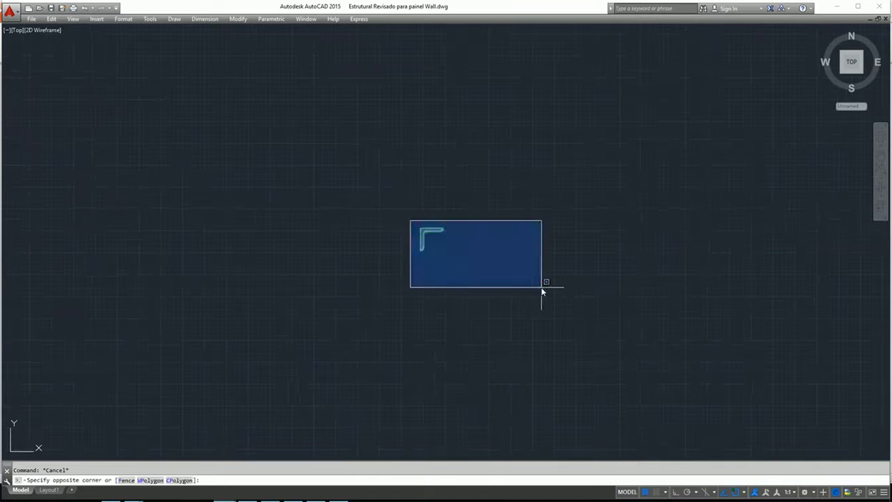
pyautogui.click(541, 287)
pyautogui.write('co')
pyautogui.press('Return')
pyautogui.press('Escape')
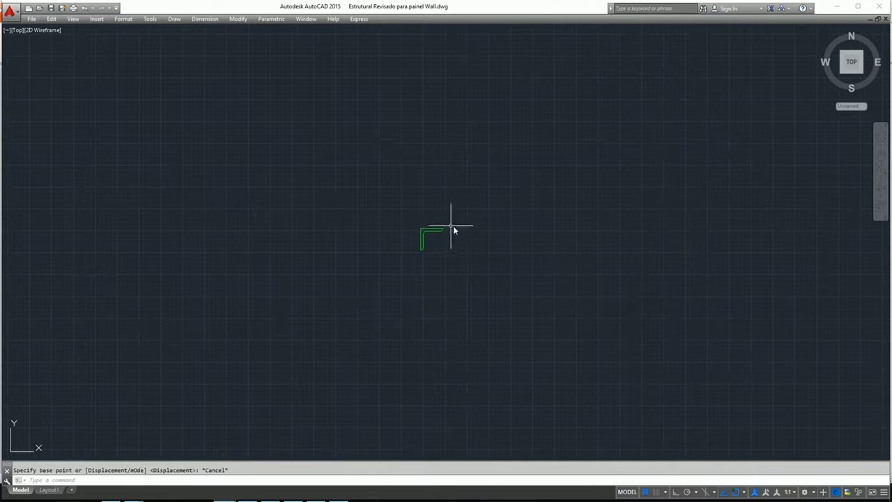
# Mirror the angle profile across a vertical line to its right with Ortho on, keeping the original
pyautogui.click(400, 219)
pyautogui.click(477, 258)
pyautogui.write('mi')
pyautogui.press('Return')
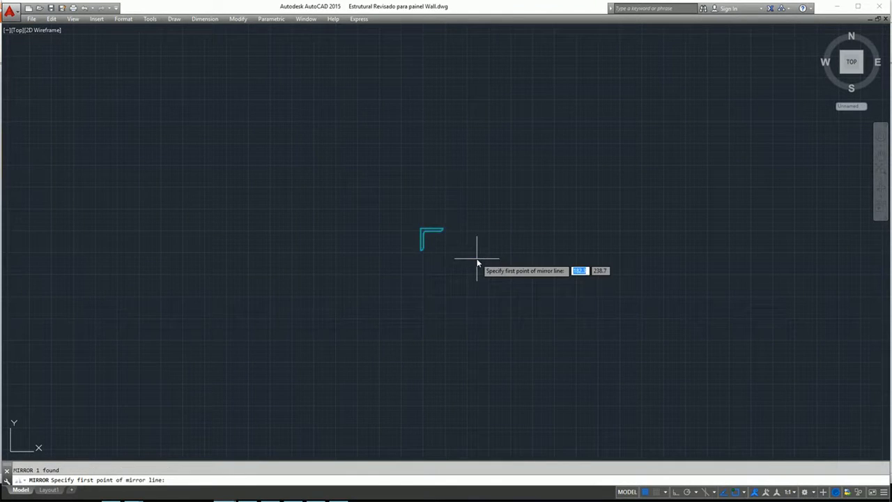
pyautogui.scroll(2, 477, 255)
pyautogui.click(455, 211)
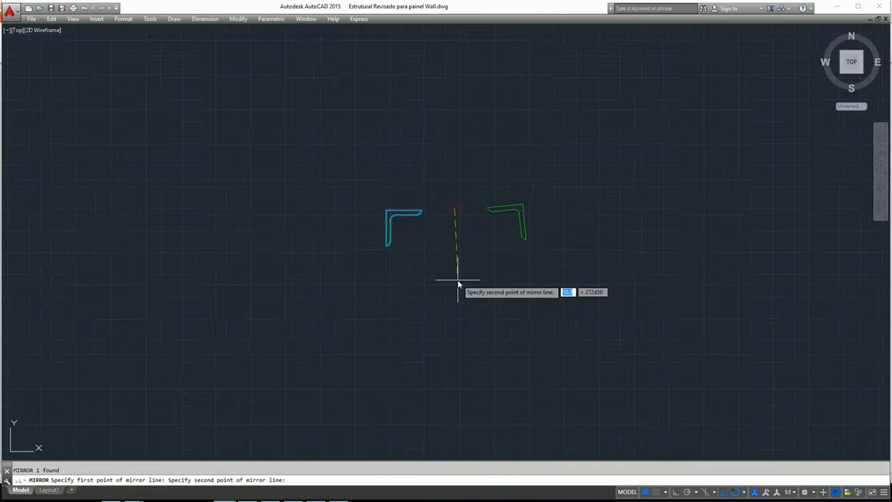
pyautogui.press('F8')
pyautogui.click(459, 299)
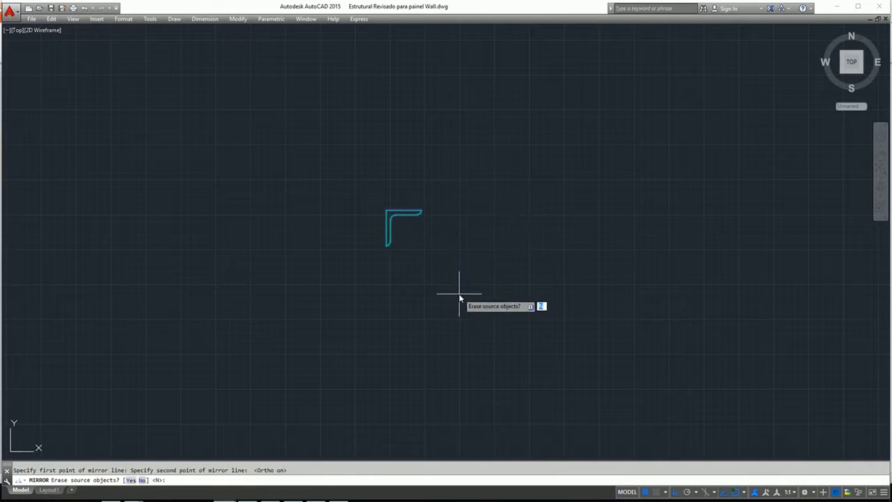
pyautogui.press('Return')
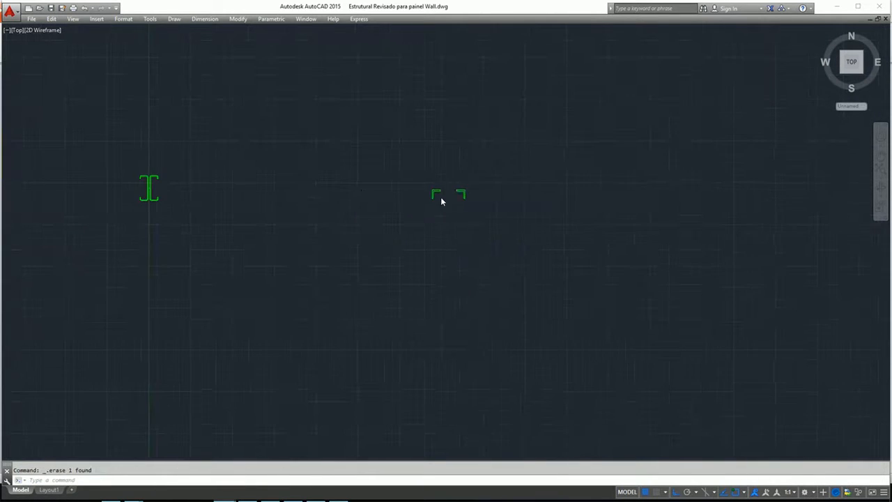
# Check that each of the two angle profiles selects as a single closed outline
pyautogui.scroll(5, 444, 200)
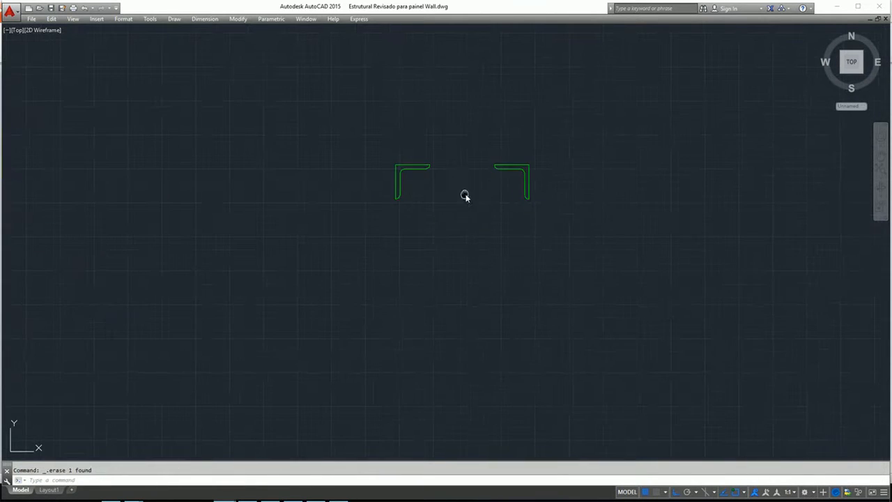
pyautogui.moveTo(465, 195); pyautogui.dragTo(400, 207, button='middle')
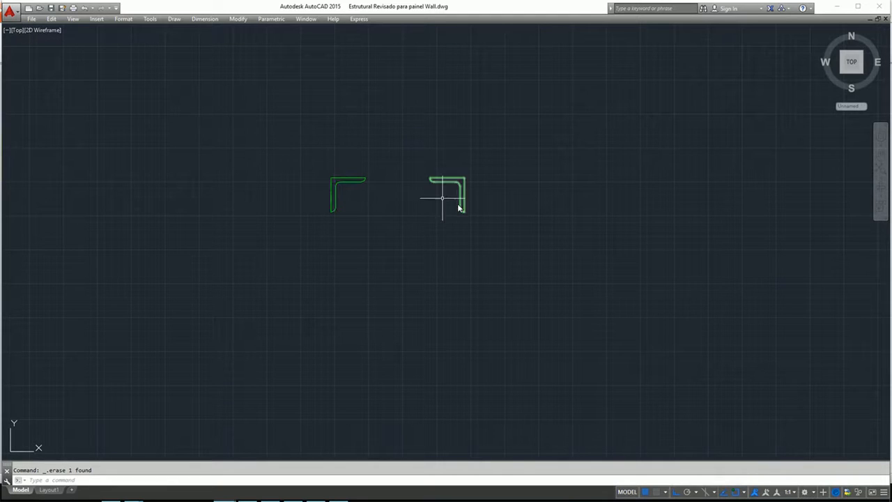
pyautogui.scroll(-4, 357, 182)
pyautogui.scroll(6, 387, 198)
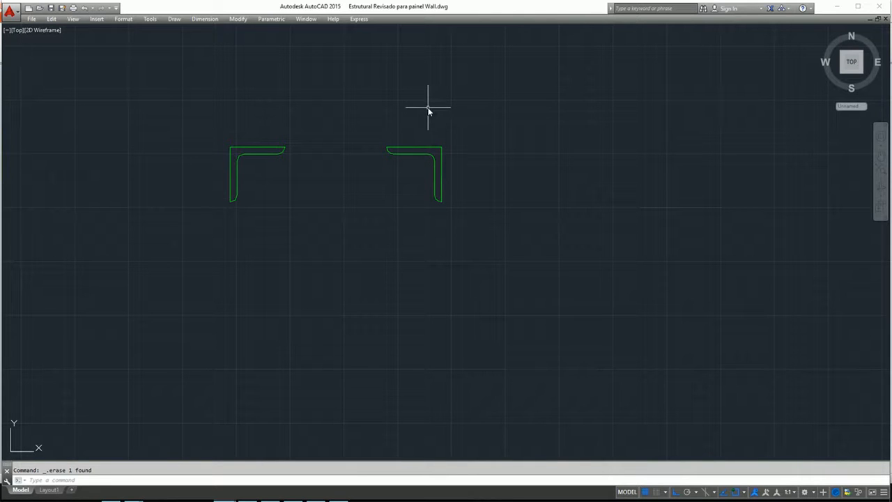
pyautogui.click(420, 149)
pyautogui.press('Escape')
pyautogui.click(430, 149)
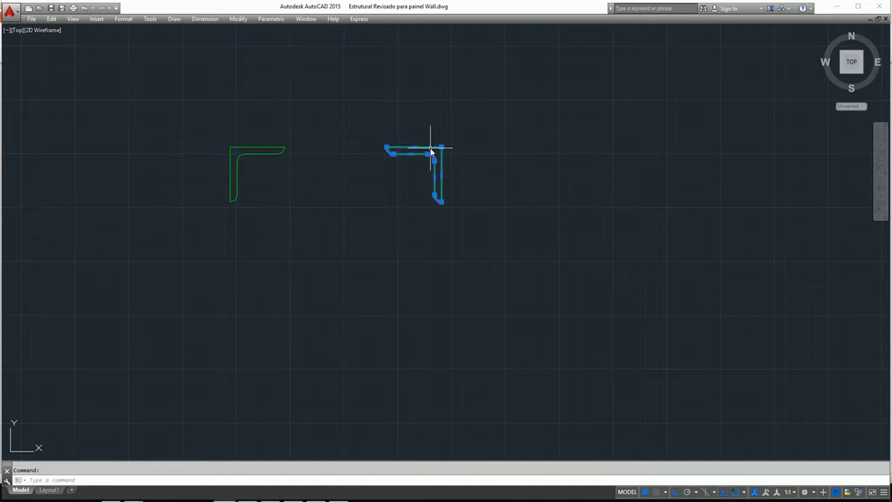
pyautogui.press('Escape')
pyautogui.click(266, 147)
pyautogui.press('Escape')
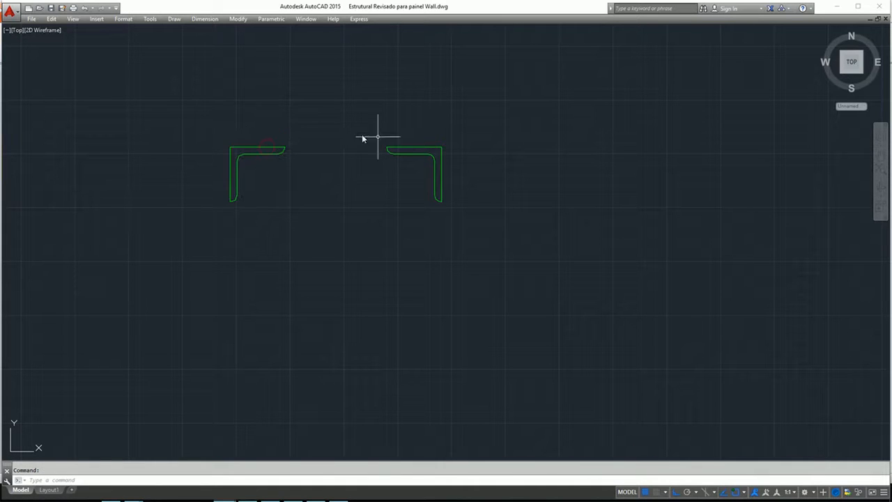
pyautogui.click(267, 148)
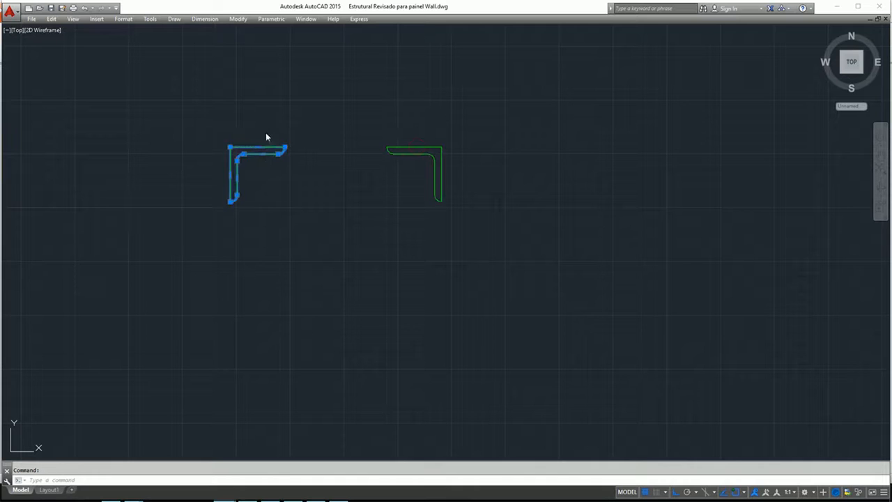
pyautogui.press('Escape')
pyautogui.click(432, 148)
pyautogui.press('Escape')
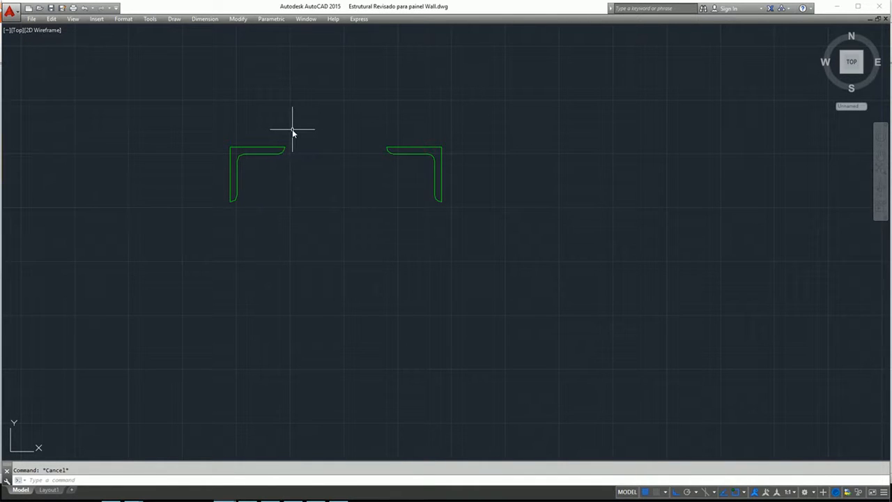
# Convert both angle profiles into regions
pyautogui.write('region')
pyautogui.press('Return')
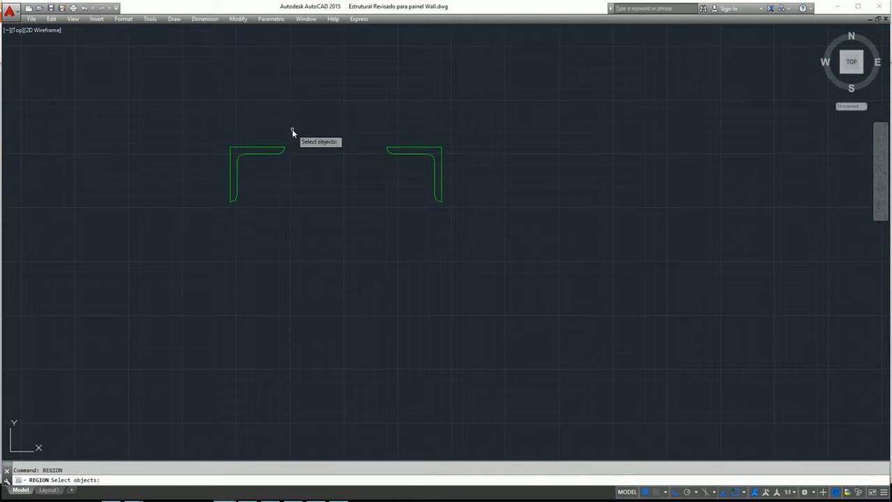
pyautogui.click(210, 122)
pyautogui.click(505, 284)
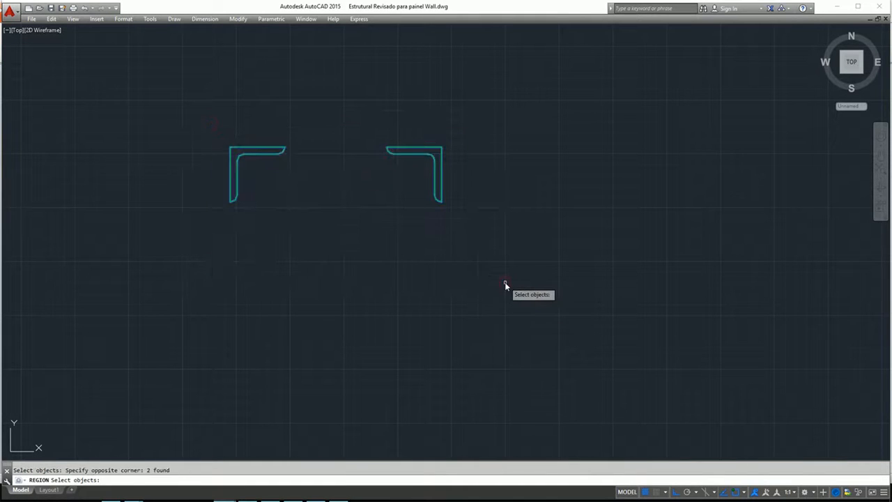
pyautogui.press('Return')
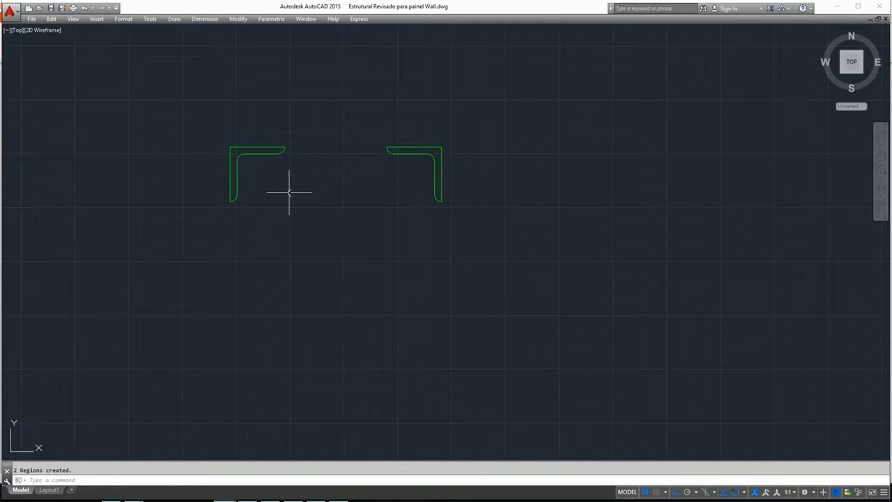
# Place the UCS origin freely between the two angle regions and align its X axis horizontally with Ortho
pyautogui.write('ucs')
pyautogui.press('Return')
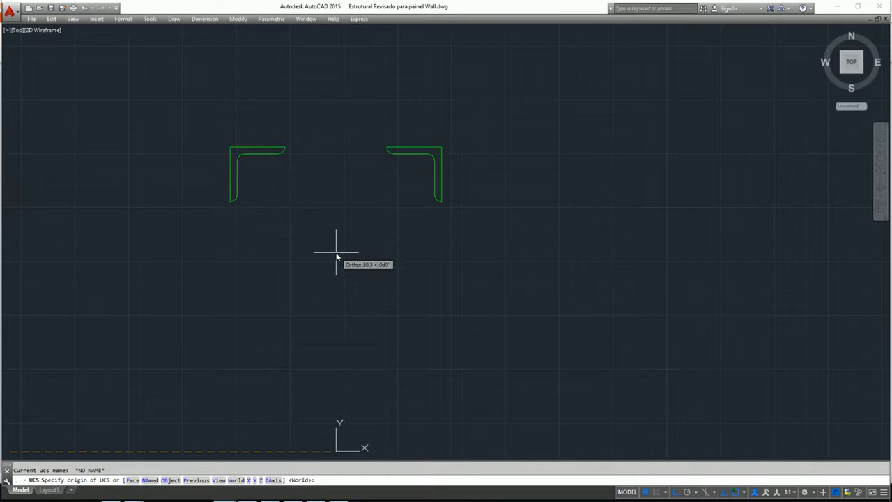
pyautogui.press('F8')
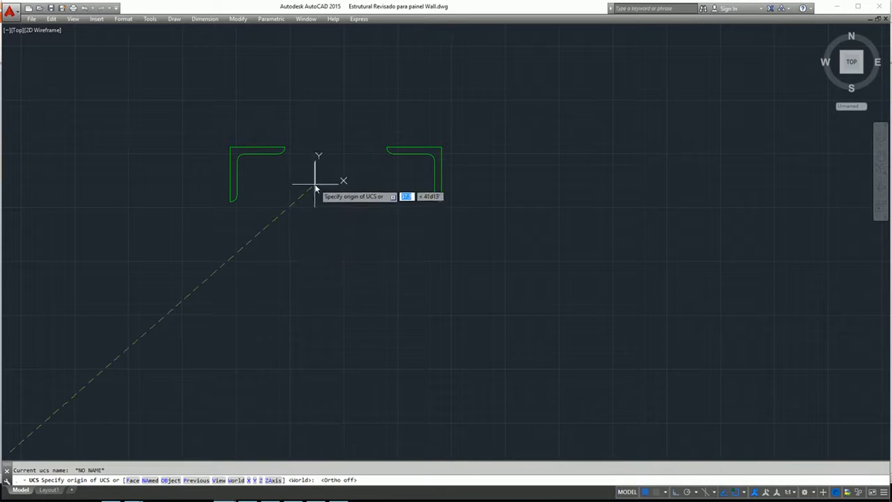
pyautogui.click(350, 178)
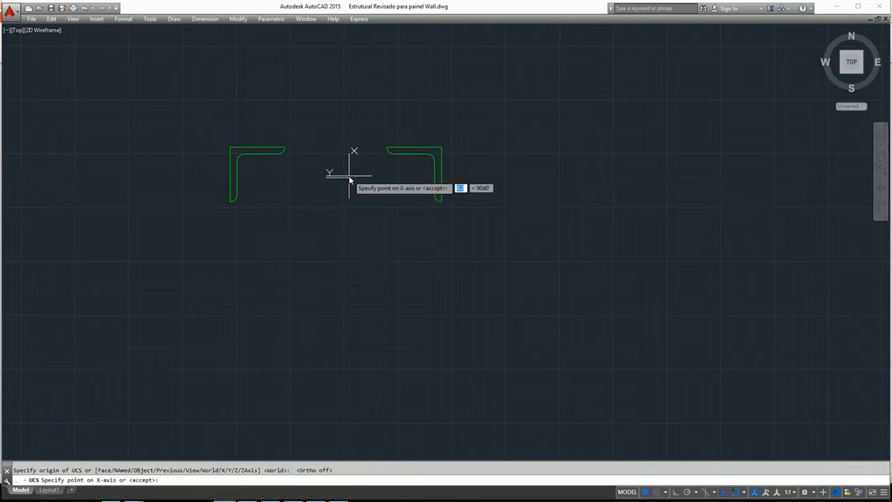
pyautogui.press('F8')
pyautogui.click(395, 182)
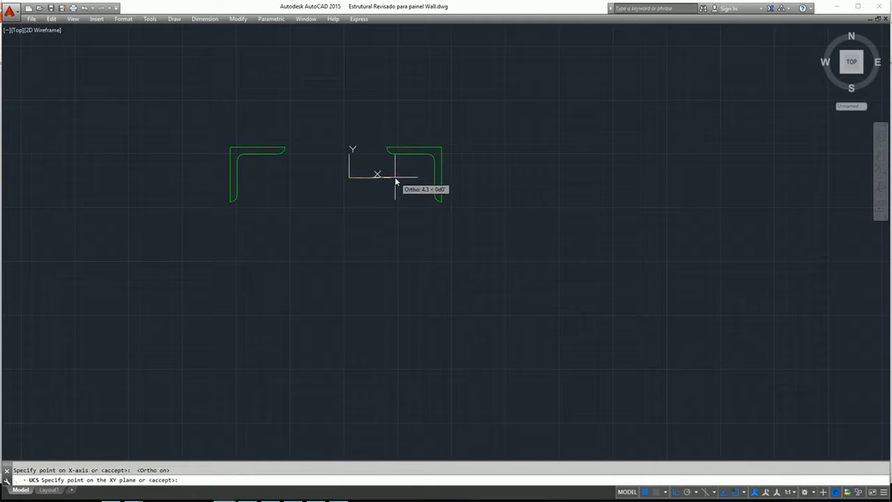
pyautogui.press('Return')
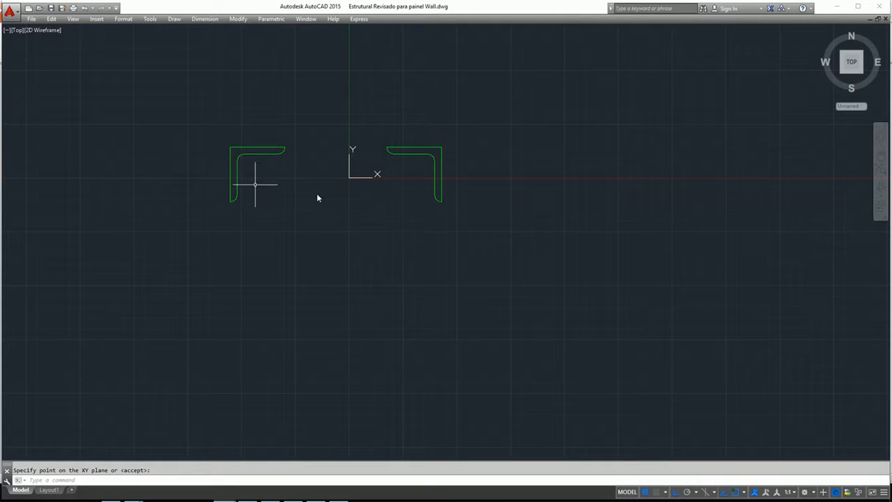
# Run MASSPROP on both angle regions to list their combined geometric properties
pyautogui.scroll(4, 328, 149)
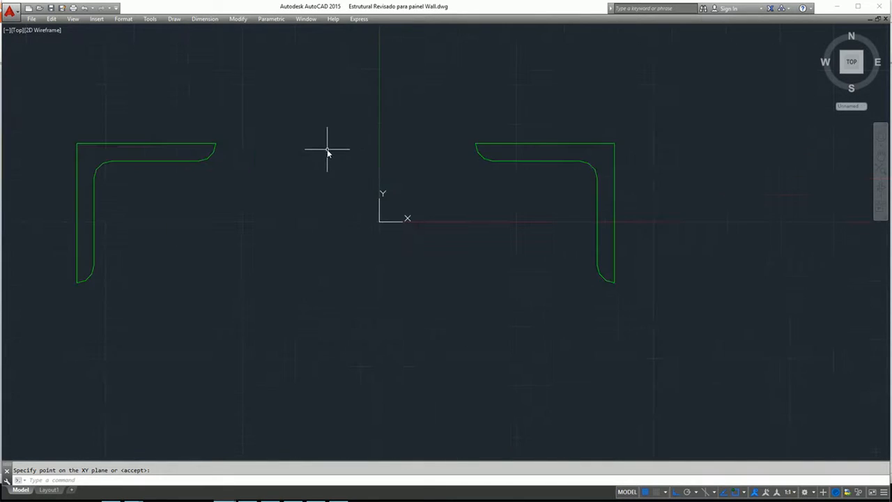
pyautogui.scroll(-2, 326, 157)
pyautogui.moveTo(325, 160); pyautogui.dragTo(359, 170, button='middle')
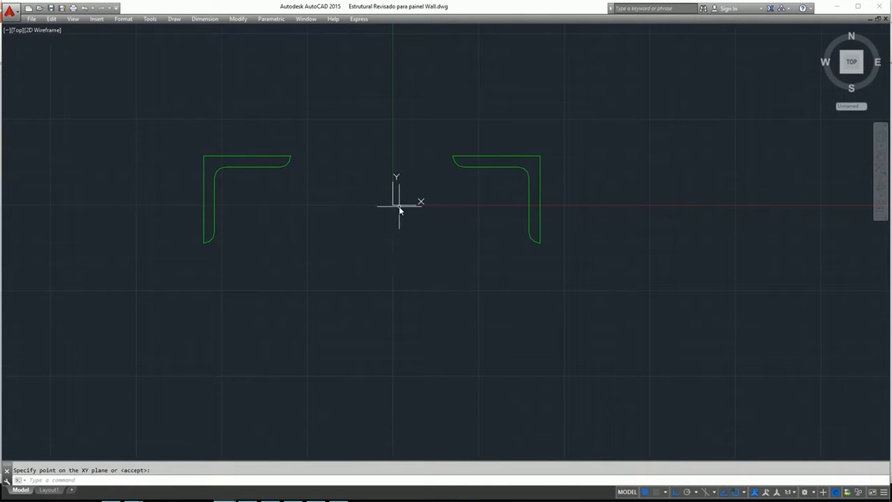
pyautogui.write('MASSP')
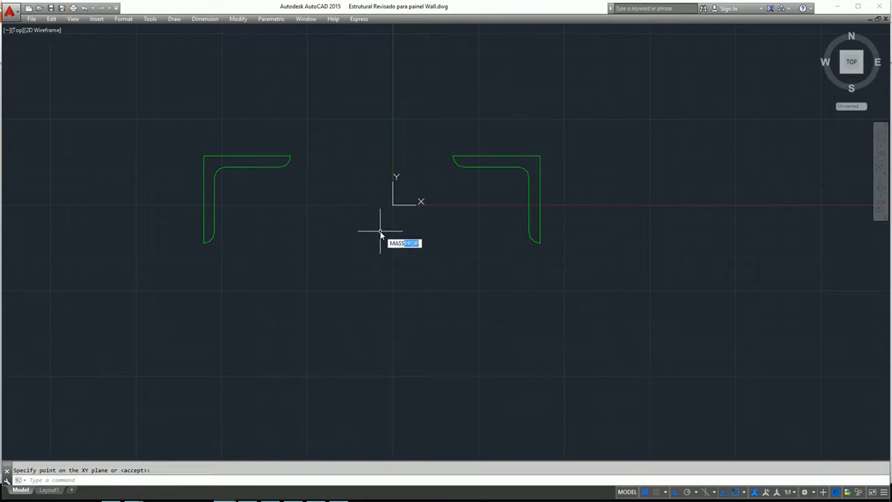
pyautogui.write('ROP')
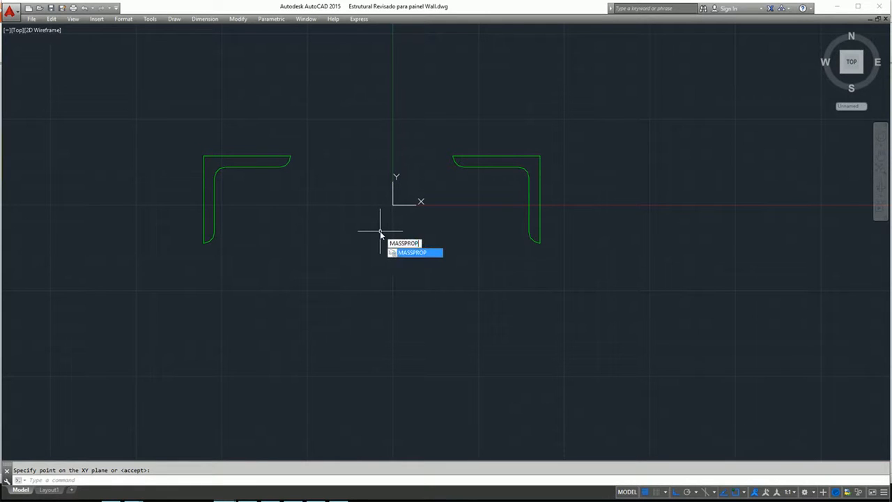
pyautogui.press('Return')
pyautogui.click(113, 105)
pyautogui.click(614, 294)
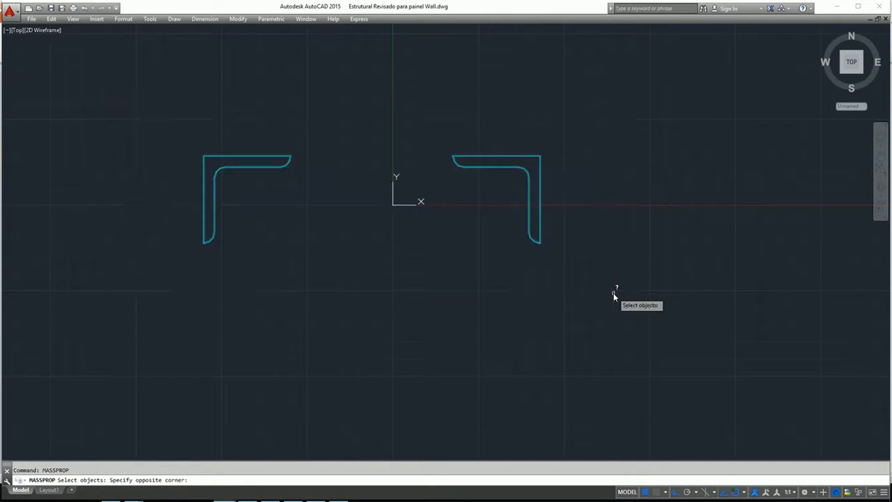
pyautogui.press('Return')
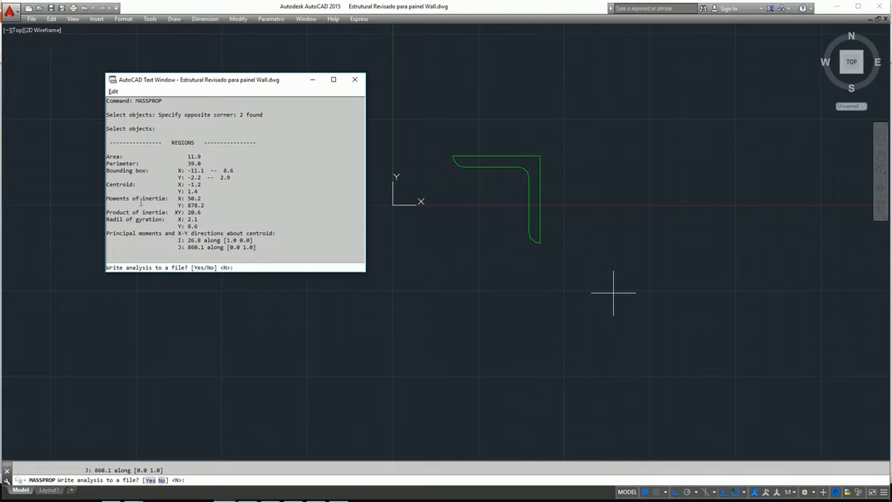
# Check the centroid's X coordinate in the mass properties report and close it without writing the analysis to a file
pyautogui.moveTo(107, 184); pyautogui.dragTo(200, 185)
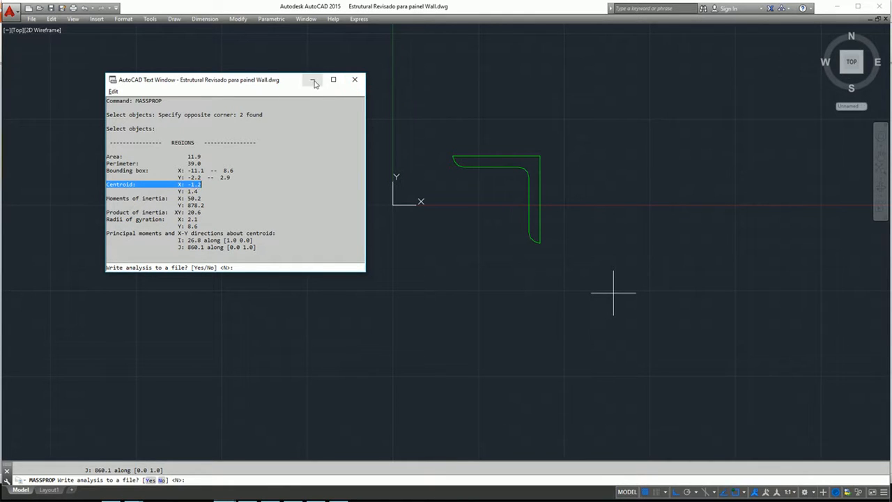
pyautogui.click(355, 80)
pyautogui.press('Escape')
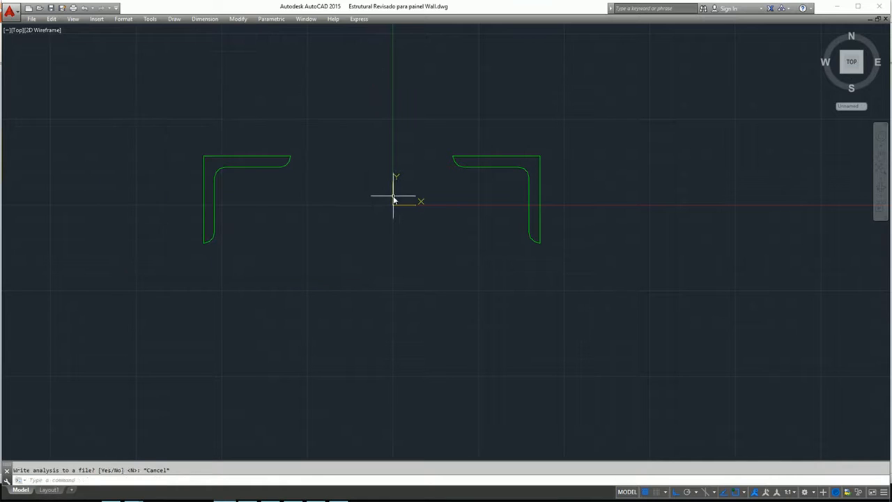
# Move the UCS origin 1.2 units in the negative X direction and 1.4 units in the positive Y direction
pyautogui.click(393, 202)
pyautogui.click(393, 203)
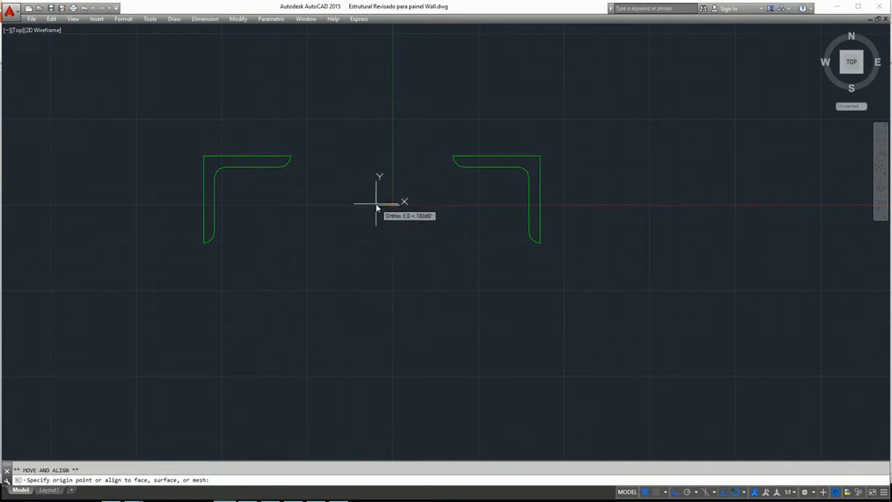
pyautogui.write('1.2')
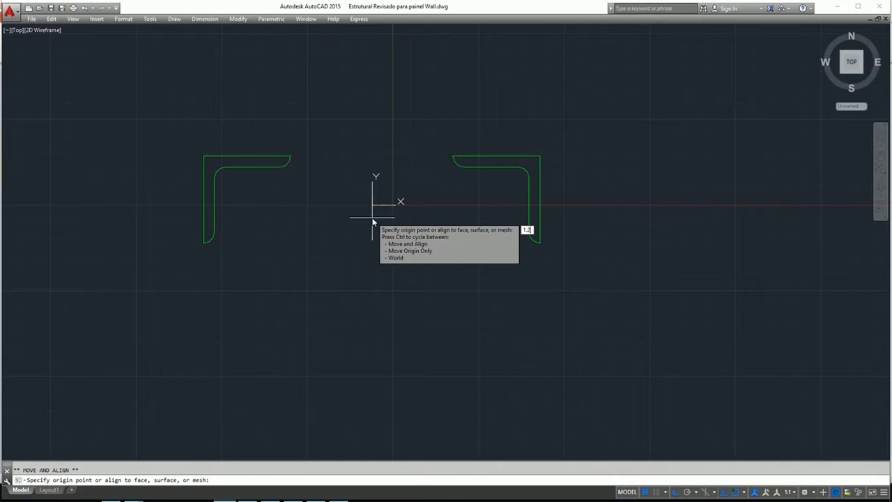
pyautogui.press('Return')
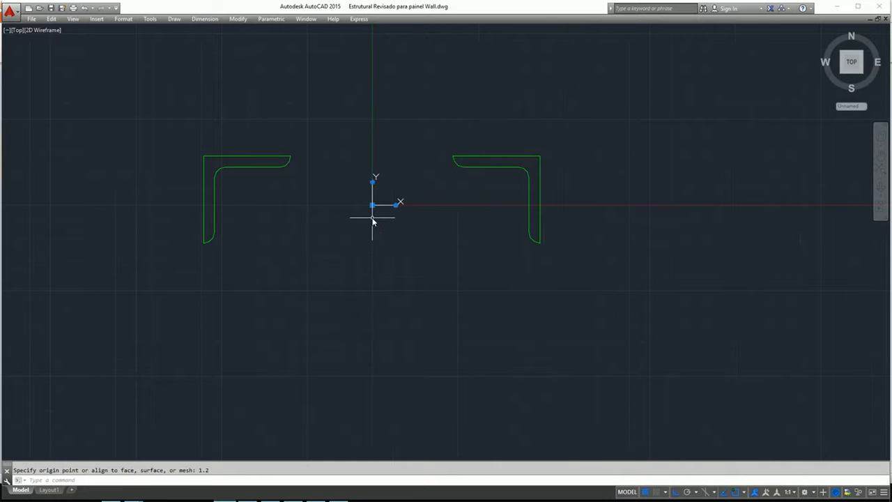
pyautogui.click(372, 205)
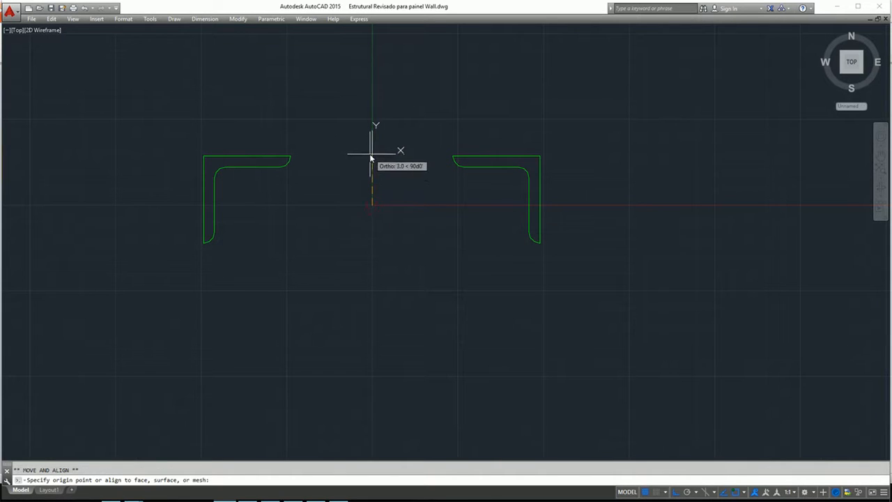
pyautogui.write('1')
pyautogui.press('Return')
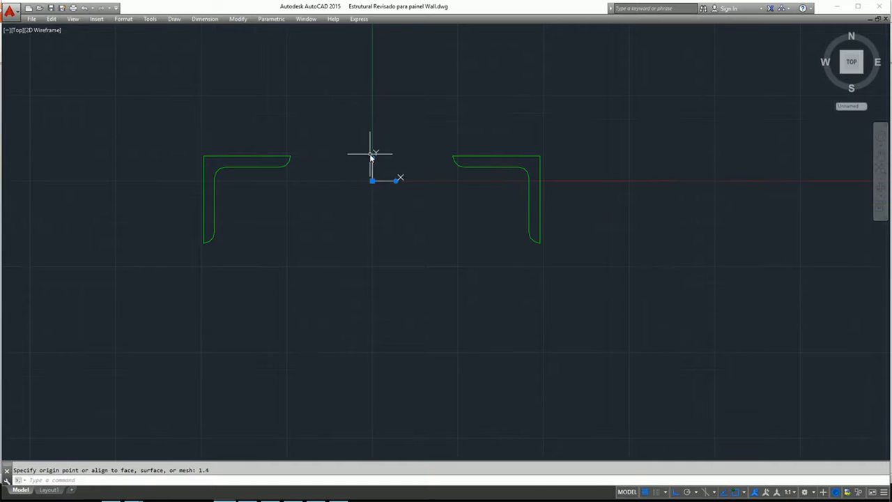
pyautogui.press('Escape')
# Run MASSPROP on both angle regions with the UCS at its new origin
pyautogui.write('massprop')
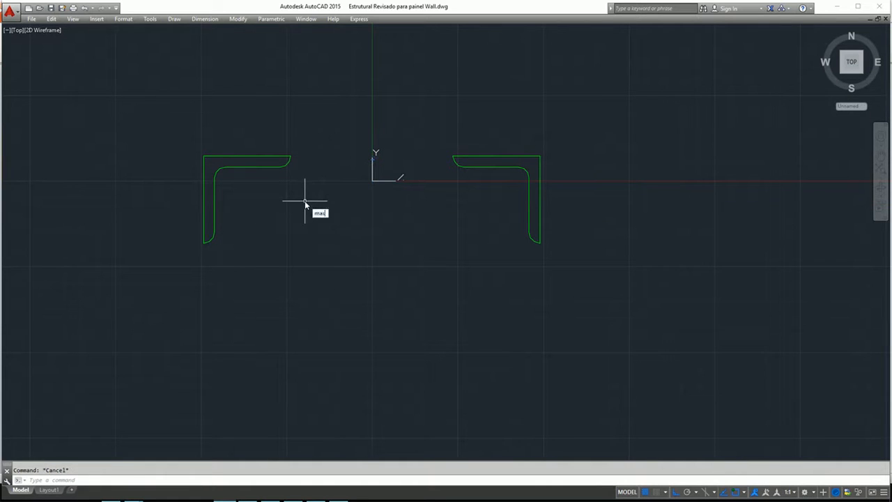
pyautogui.press('Return')
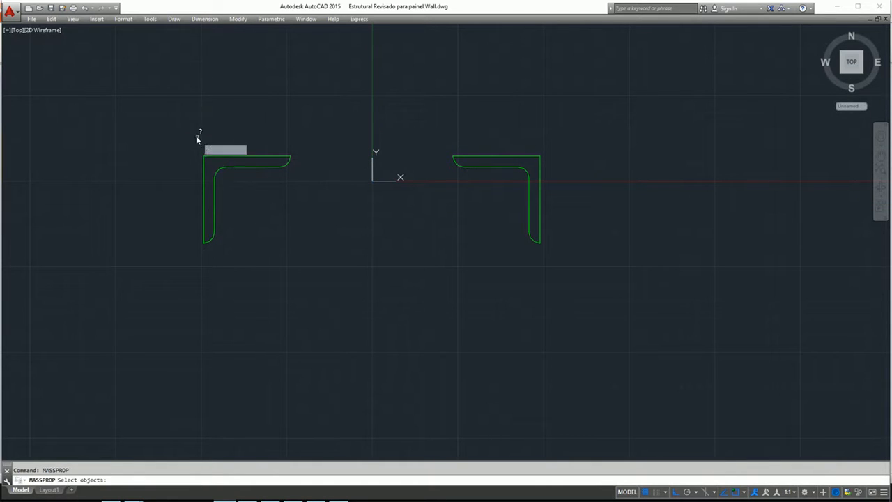
pyautogui.click(163, 112)
pyautogui.click(686, 315)
pyautogui.press('Return')
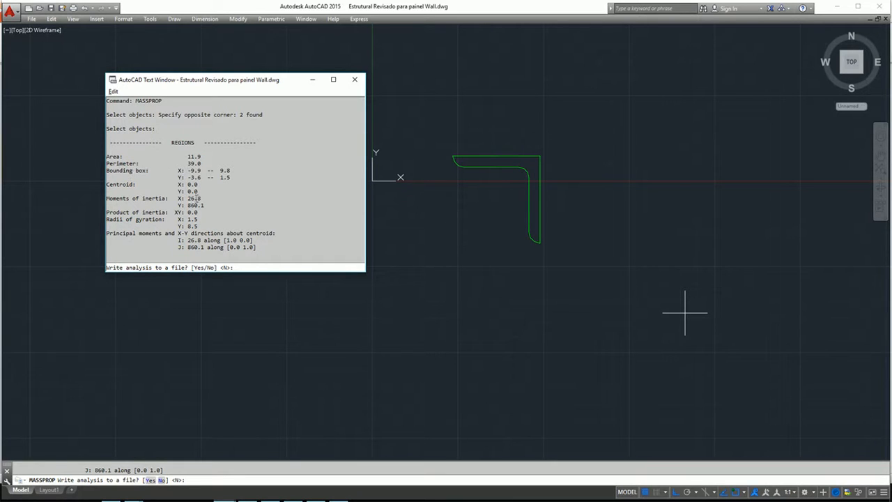
# Examine the combined area, perimeter and moments of inertia about X and Y in the report, comparing them with the two angle profiles
pyautogui.doubleClick(192, 156)
pyautogui.doubleClick(193, 163)
pyautogui.doubleClick(191, 199)
pyautogui.moveTo(268, 87); pyautogui.dragTo(403, 300)
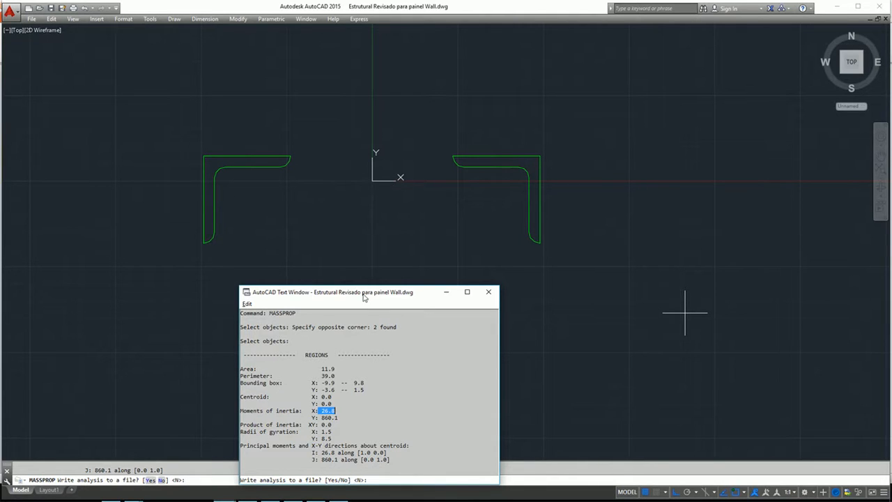
pyautogui.moveTo(364, 298); pyautogui.dragTo(363, 288)
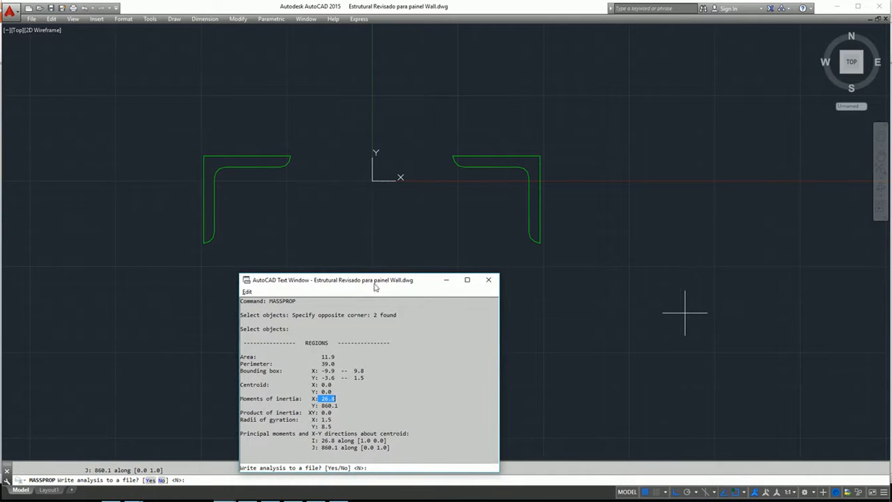
pyautogui.moveTo(375, 287); pyautogui.dragTo(378, 202)
pyautogui.moveTo(322, 320); pyautogui.dragTo(344, 319)
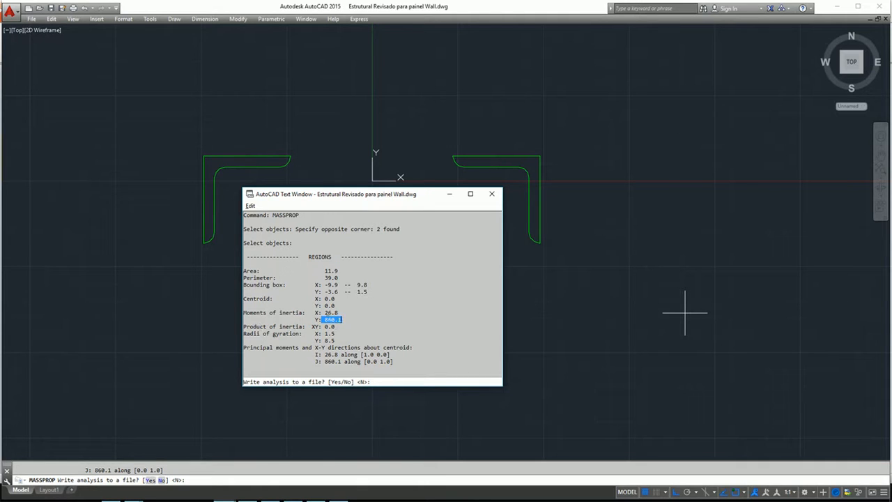
pyautogui.moveTo(321, 196); pyautogui.dragTo(381, 276)
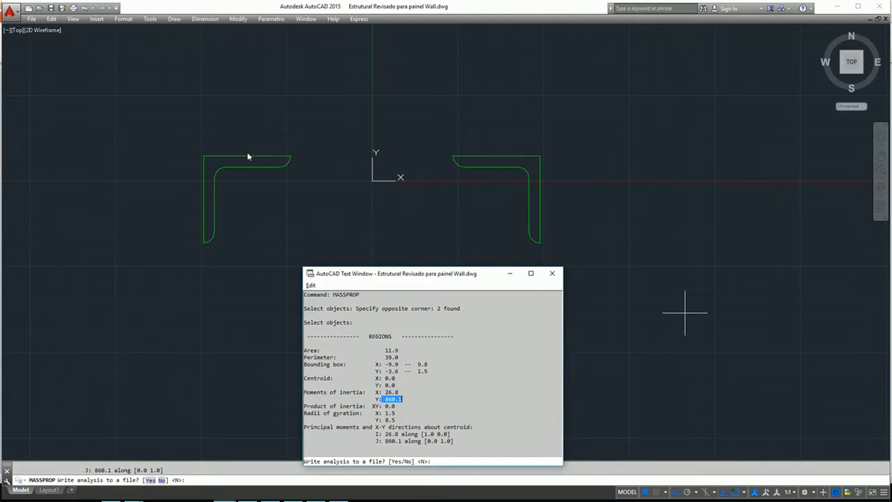
pyautogui.moveTo(428, 278); pyautogui.dragTo(369, 201)
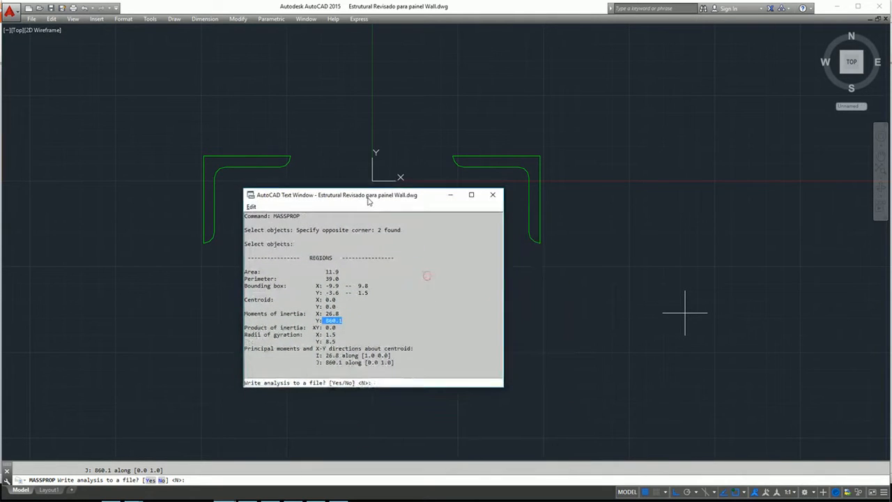
pyautogui.click(340, 315)
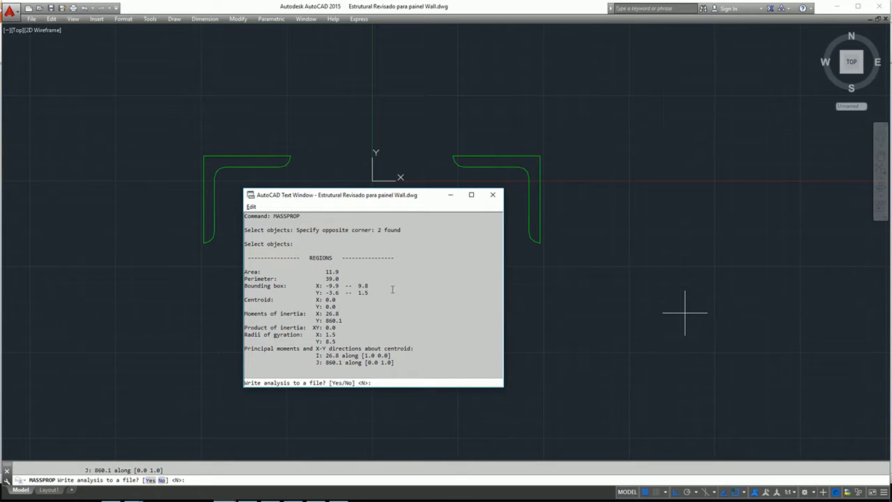
# Examine the radii of gyration about X and Y in the mass properties report
pyautogui.moveTo(399, 198); pyautogui.dragTo(394, 200)
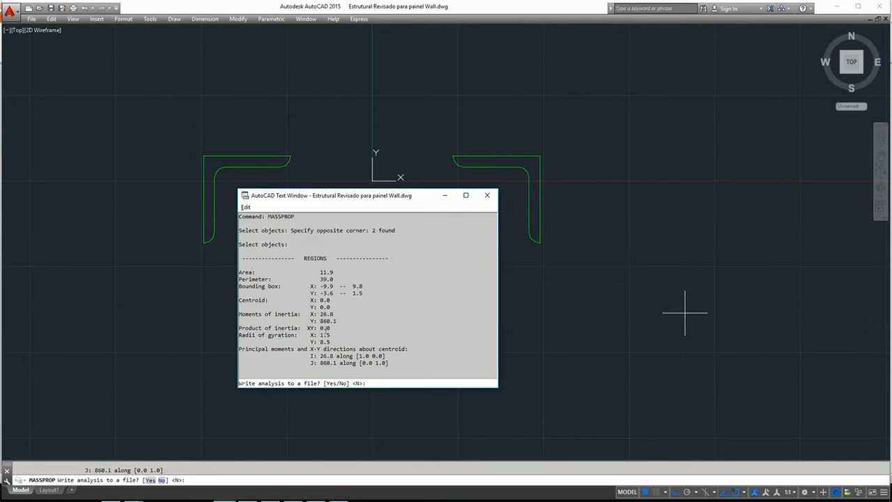
pyautogui.moveTo(319, 335); pyautogui.dragTo(331, 335)
pyautogui.click(342, 335)
pyautogui.moveTo(318, 335); pyautogui.dragTo(331, 342)
pyautogui.moveTo(368, 201); pyautogui.dragTo(396, 223)
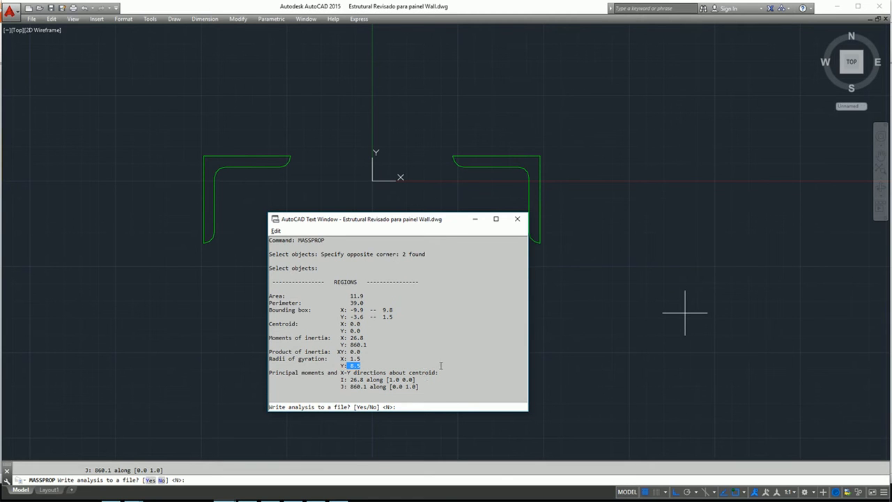
pyautogui.moveTo(406, 226); pyautogui.dragTo(389, 215)
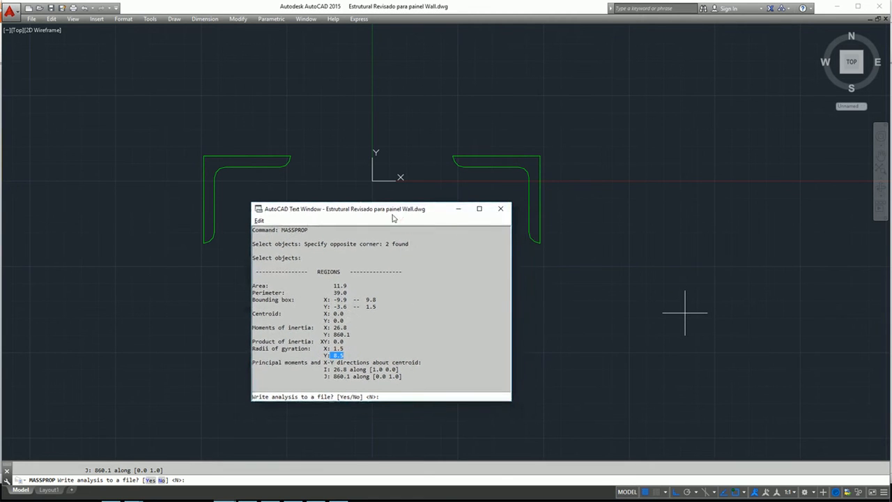